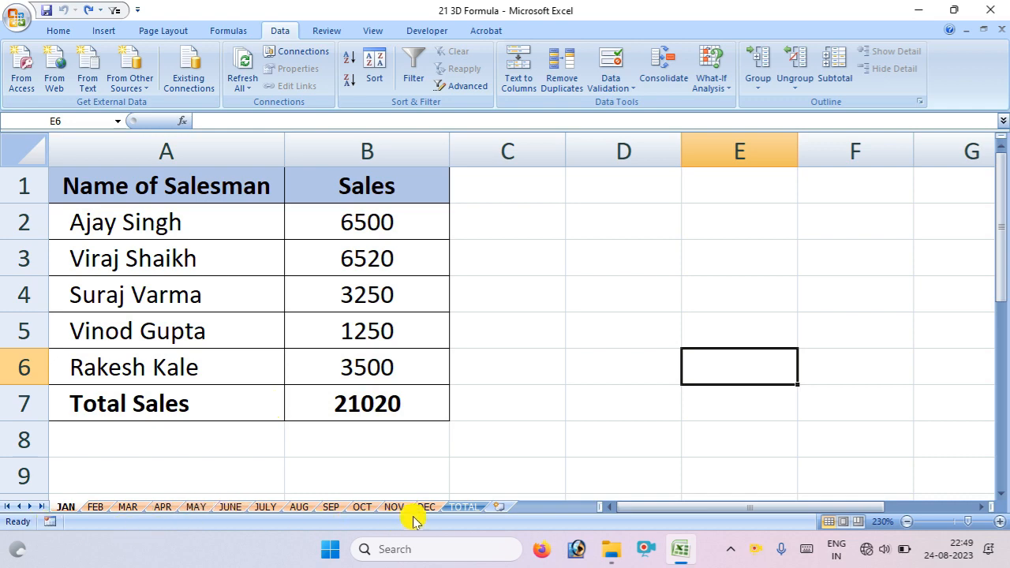
Step: Start a consolidation into cells B2:B7 of the TOTAL sheet using the Sum function
left_click(457, 508)
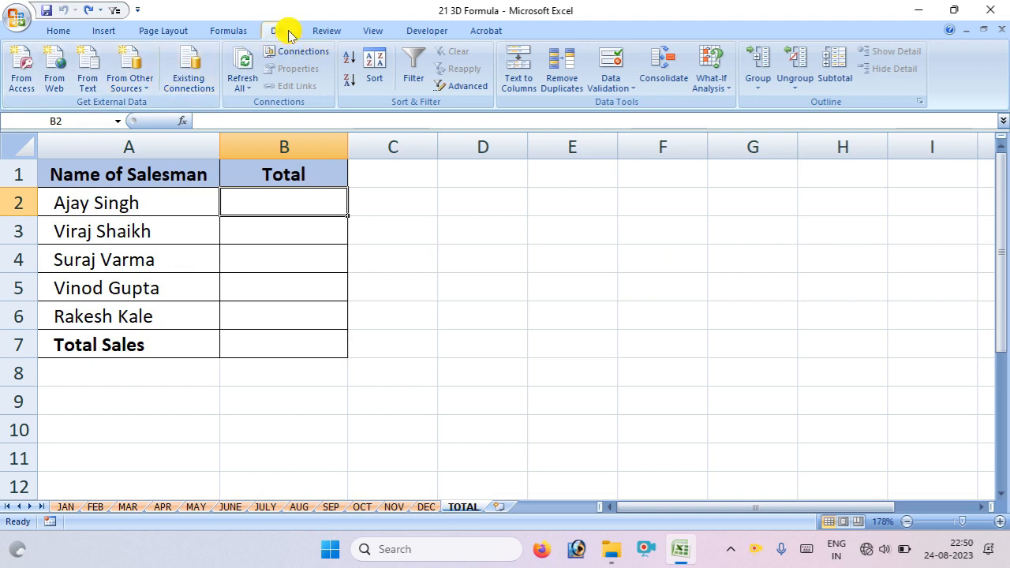
left_click(478, 247)
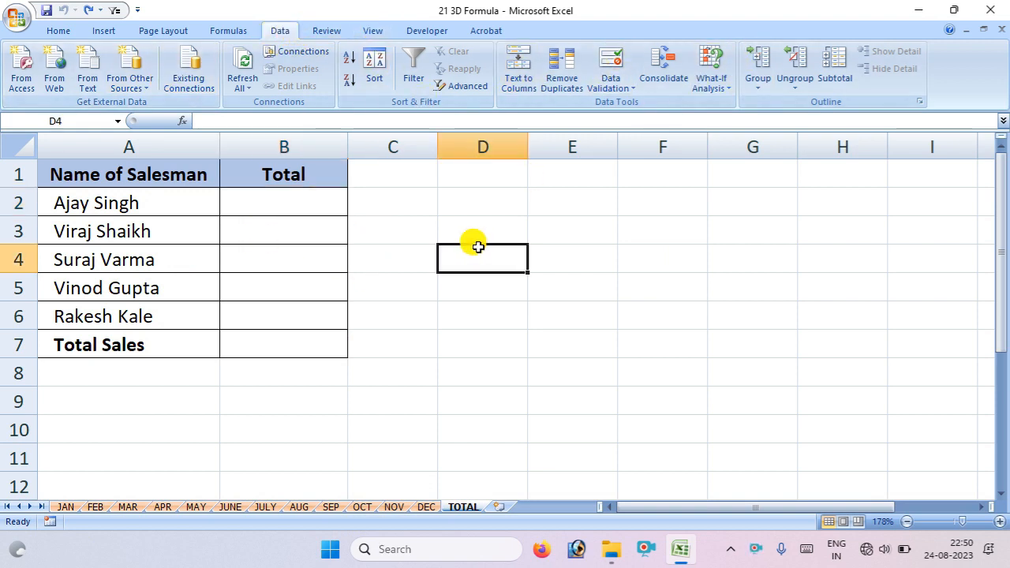
left_click_drag(300, 198, 296, 340)
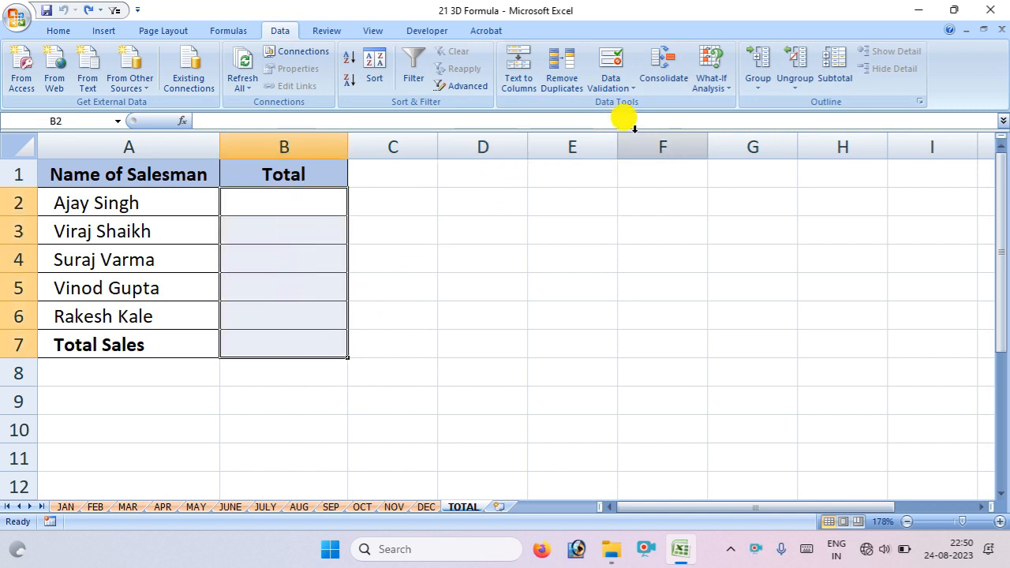
left_click(666, 71)
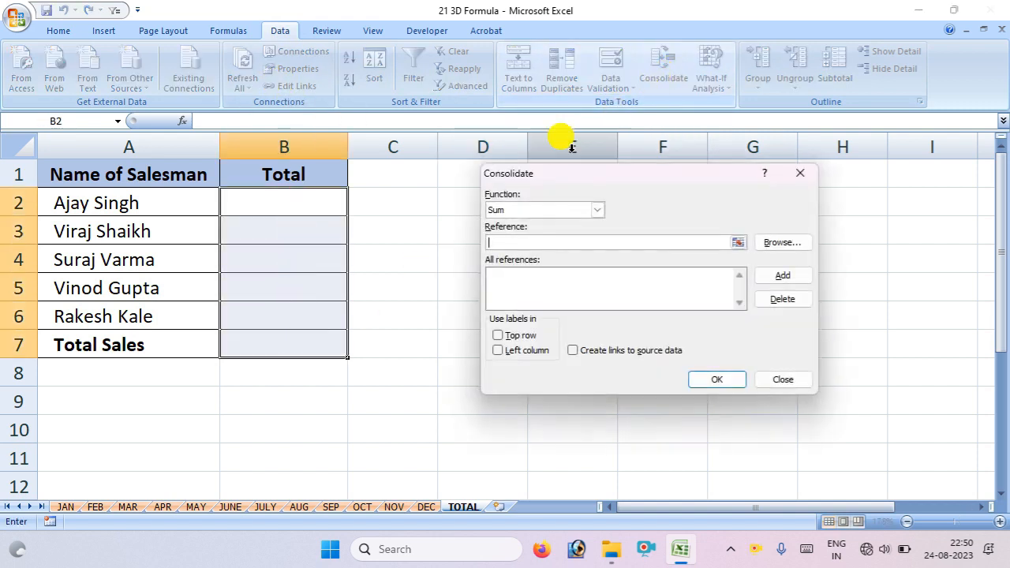
left_click(529, 213)
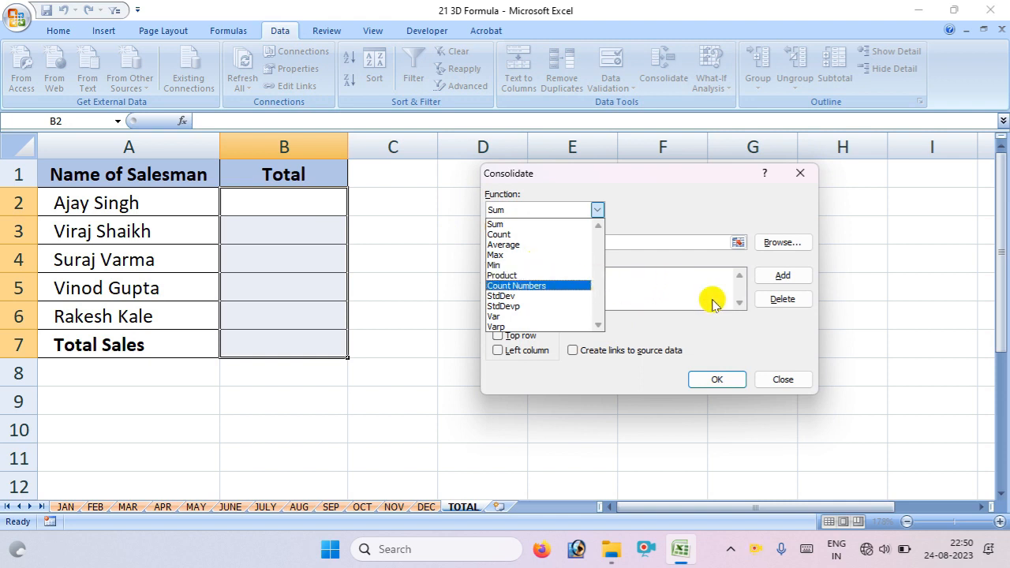
left_click(524, 224)
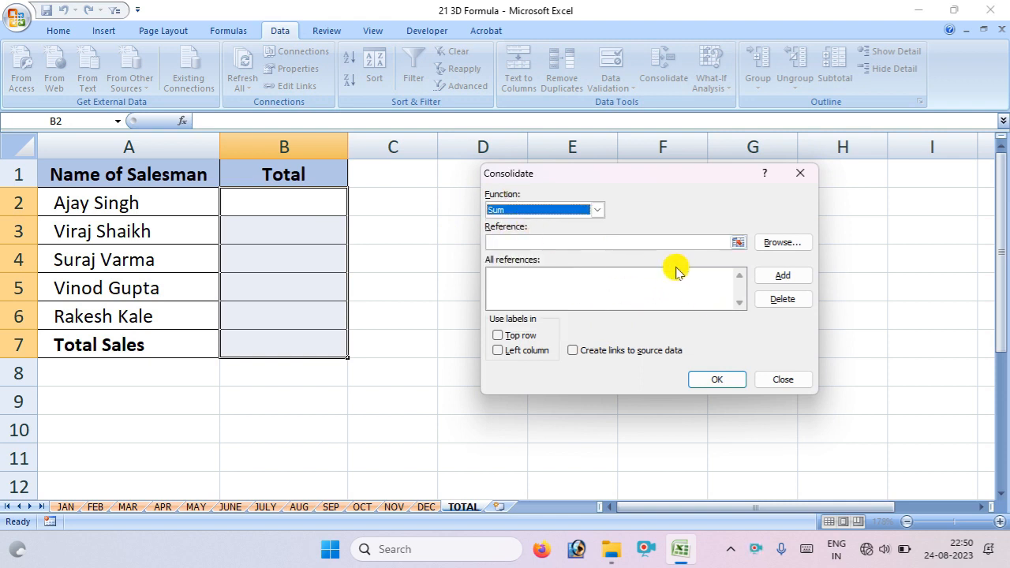
Step: Add range B2:B7 from each of the JAN, FEB and MAR sheets to the consolidation references
left_click(581, 242)
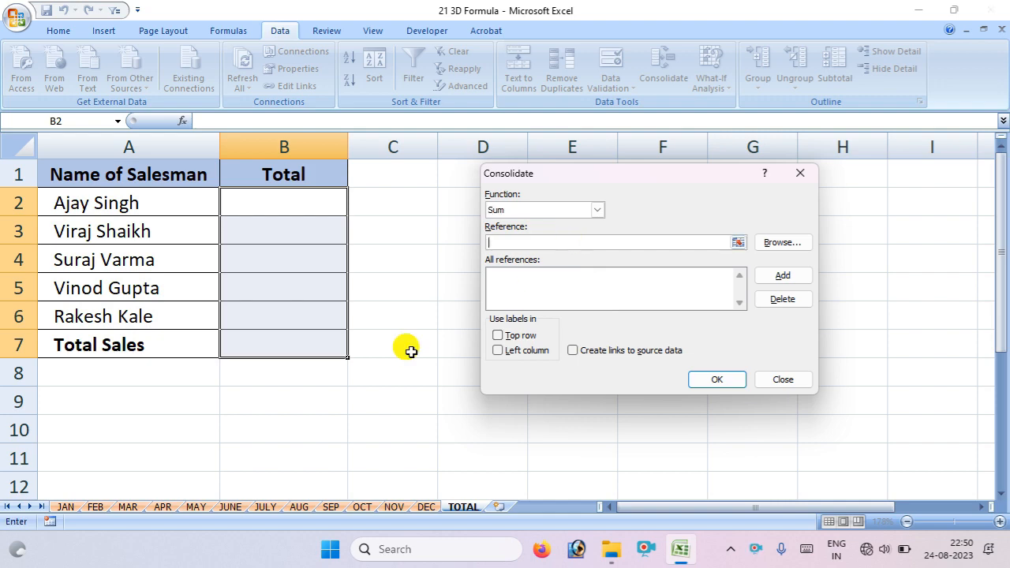
left_click(66, 511)
left_click_drag(329, 210, 329, 399)
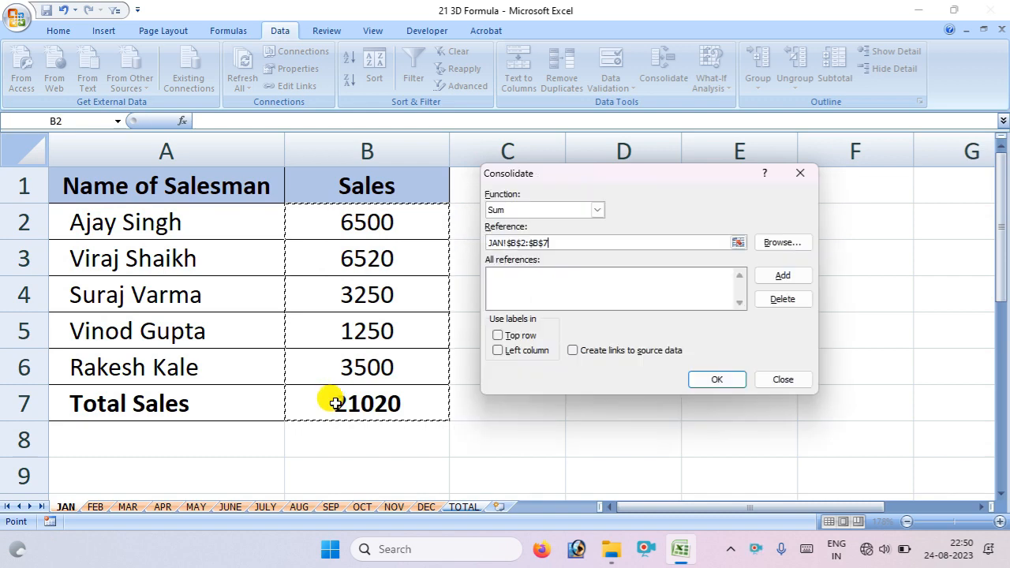
left_click(784, 277)
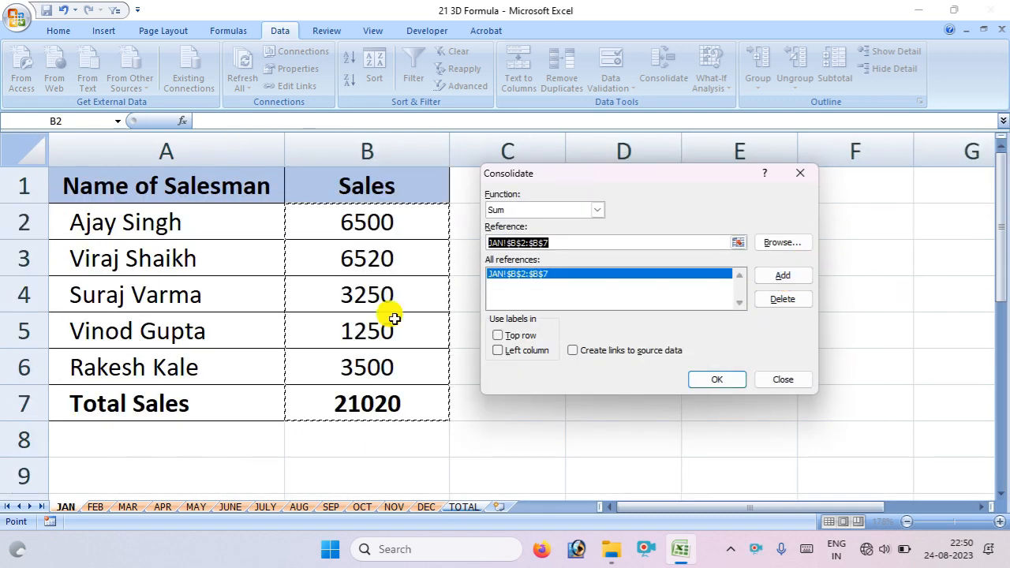
left_click(91, 509)
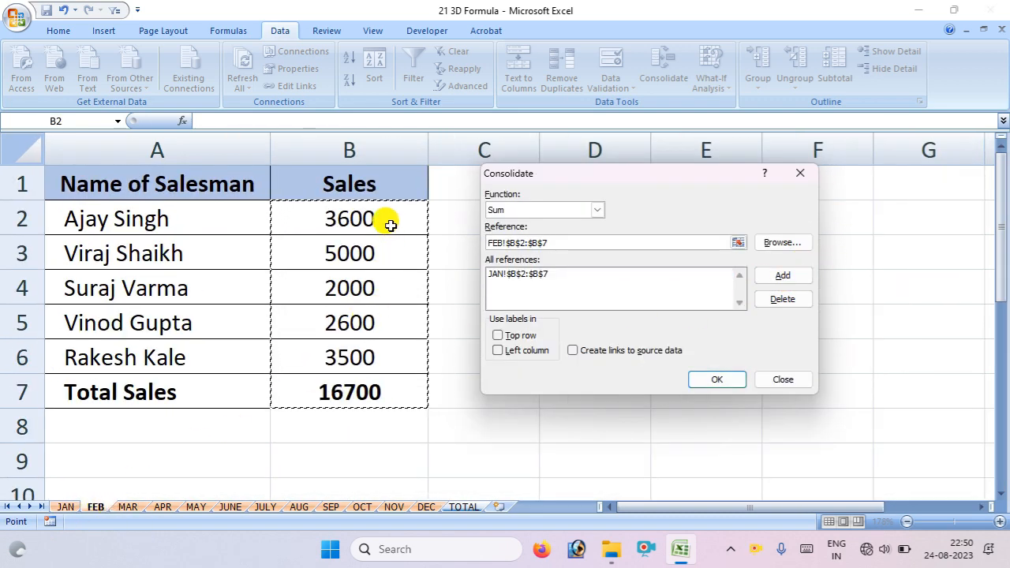
left_click(781, 275)
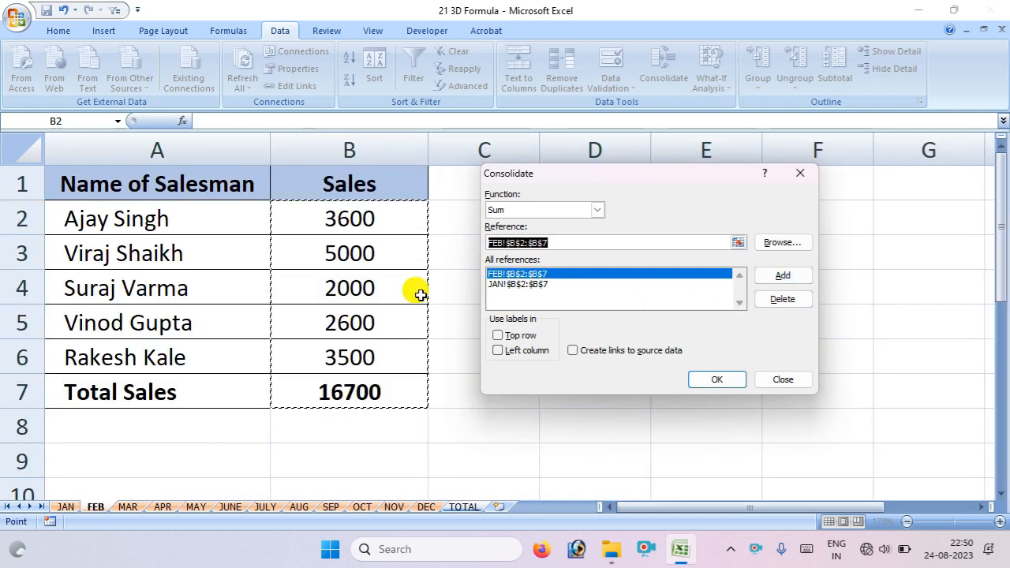
left_click(130, 507)
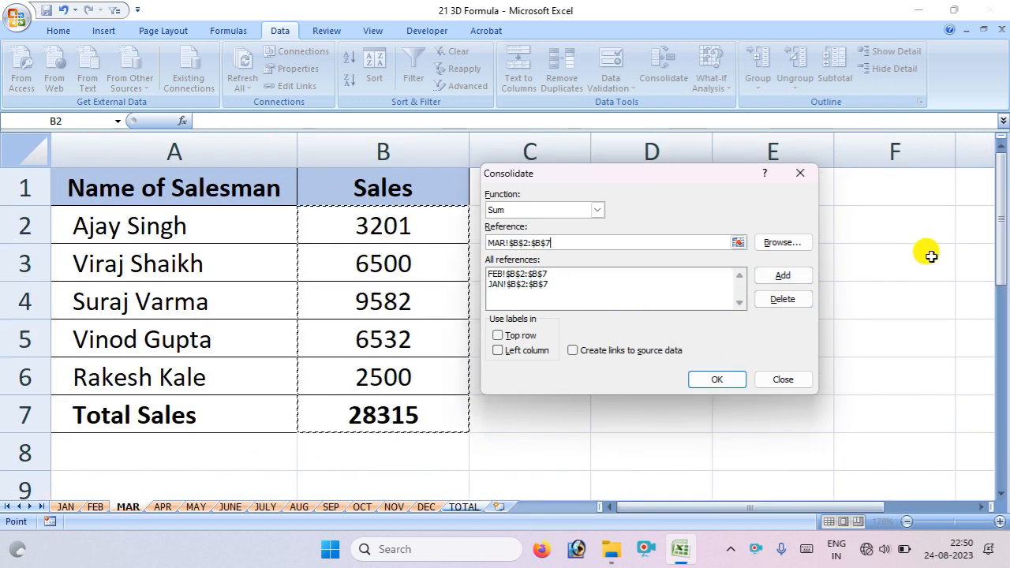
left_click(796, 282)
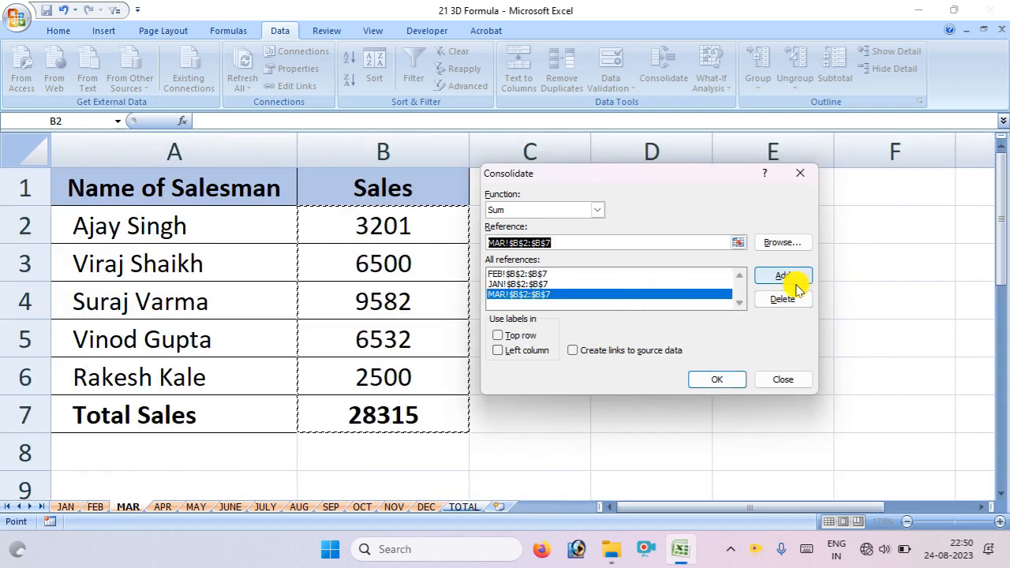
Step: Add range B2:B7 from each of the APR, MAY and JUNE sheets to the consolidation references
left_click(163, 509)
left_click(787, 274)
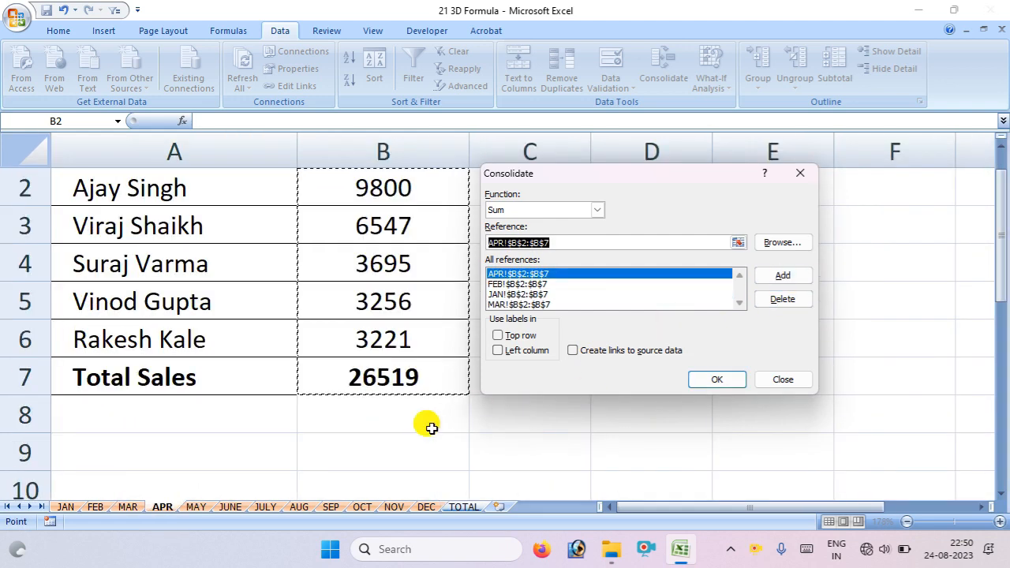
left_click(203, 505)
left_click(781, 276)
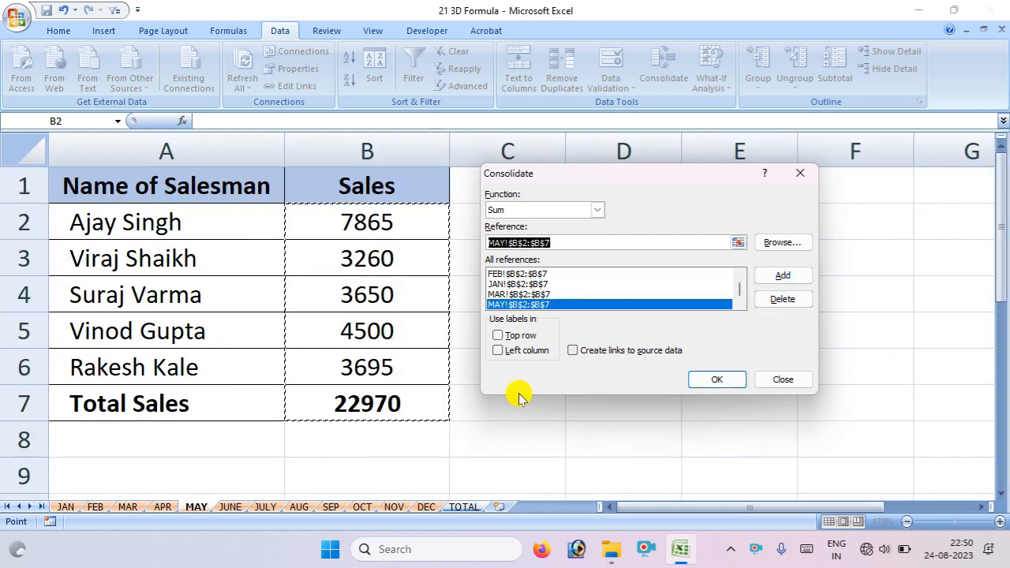
left_click(231, 506)
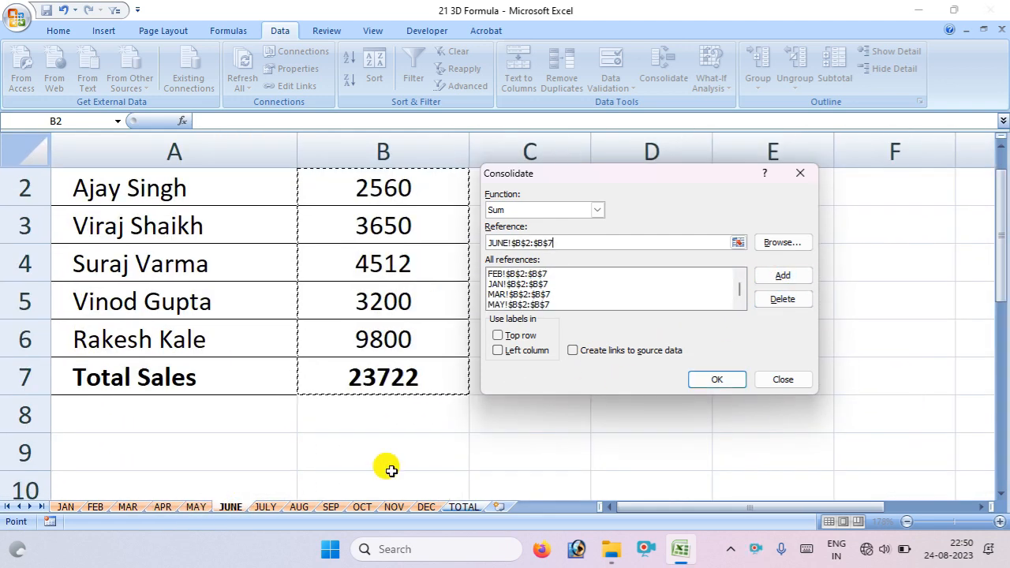
left_click(780, 275)
Step: Add range B2:B7 from each of the JULY, AUG and SEP sheets to the consolidation references
left_click(266, 509)
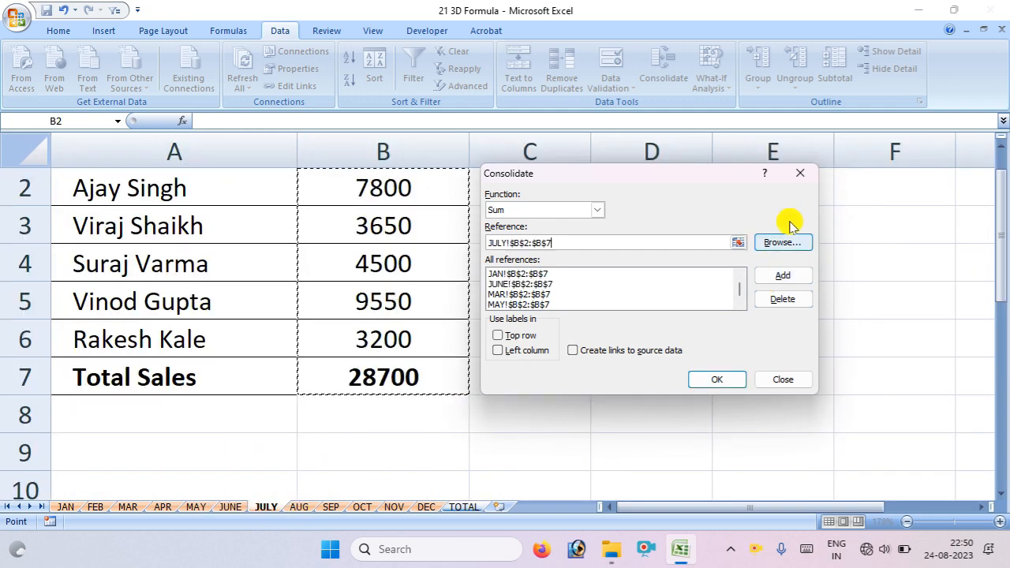
left_click(780, 276)
left_click(299, 506)
left_click(782, 275)
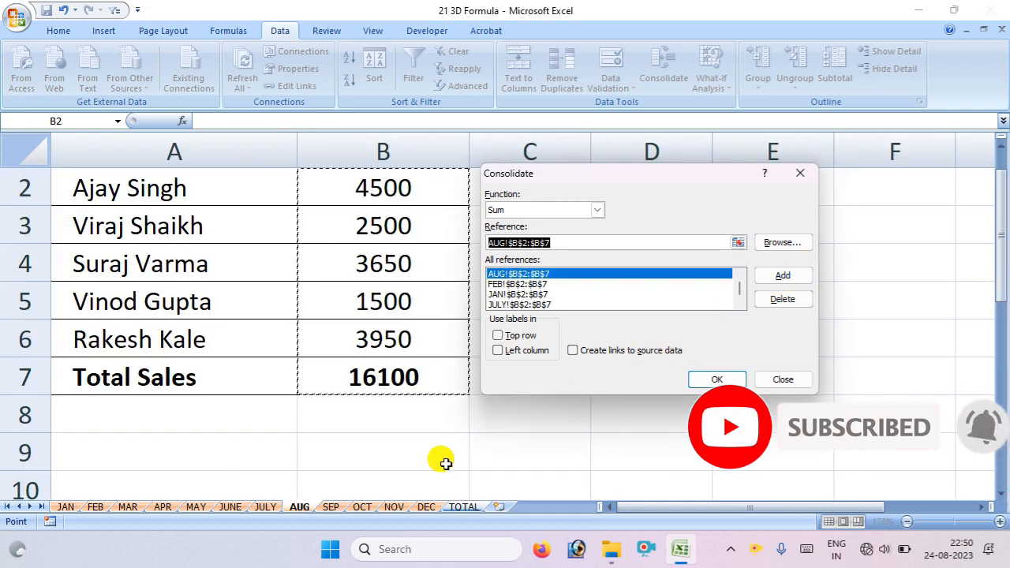
left_click(332, 507)
left_click(801, 276)
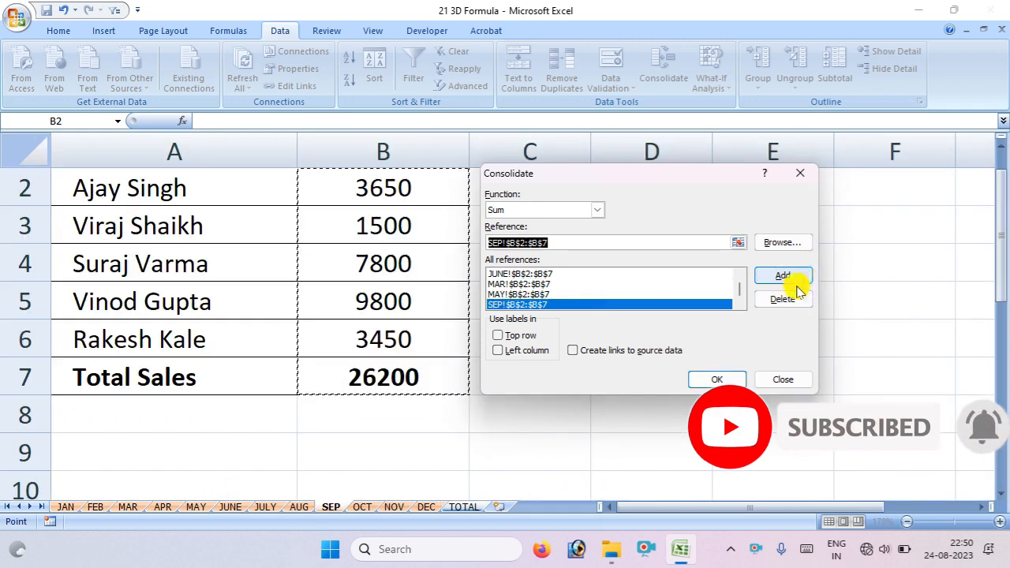
Step: Add range B2:B7 from the OCT, NOV and DEC sheets as references and run the consolidation
left_click(364, 509)
left_click(779, 275)
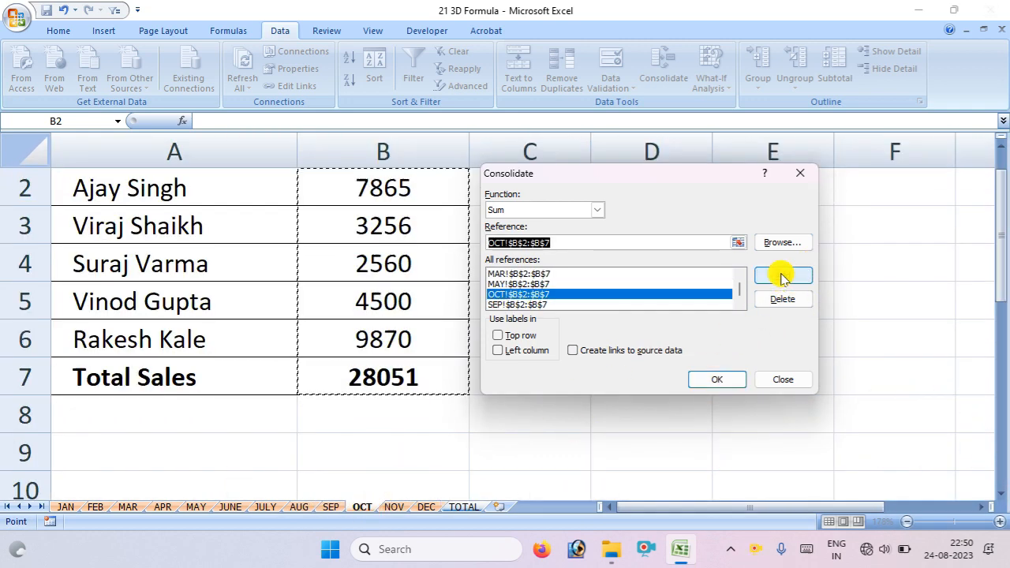
left_click(399, 510)
left_click(781, 276)
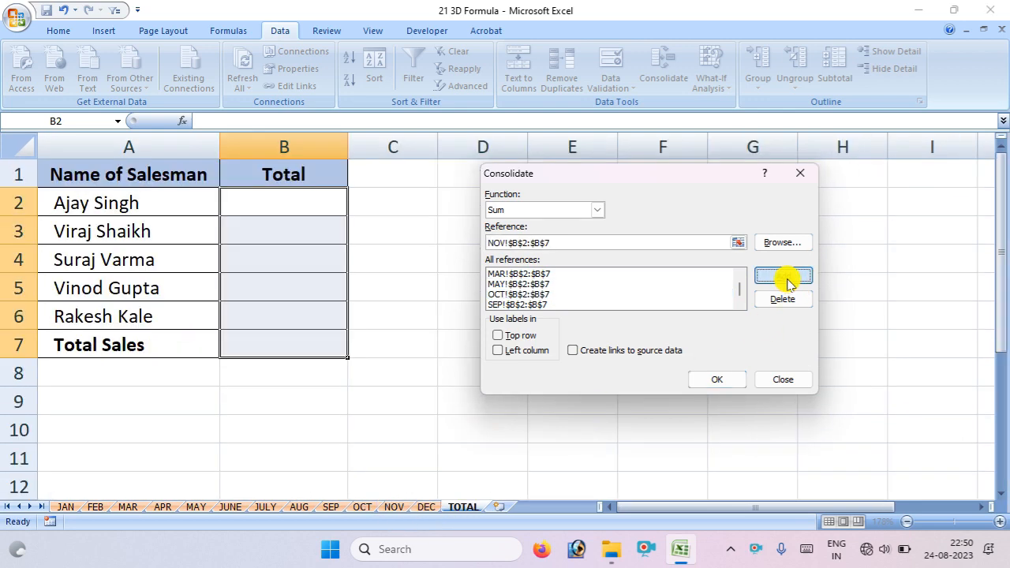
left_click(426, 508)
left_click(782, 275)
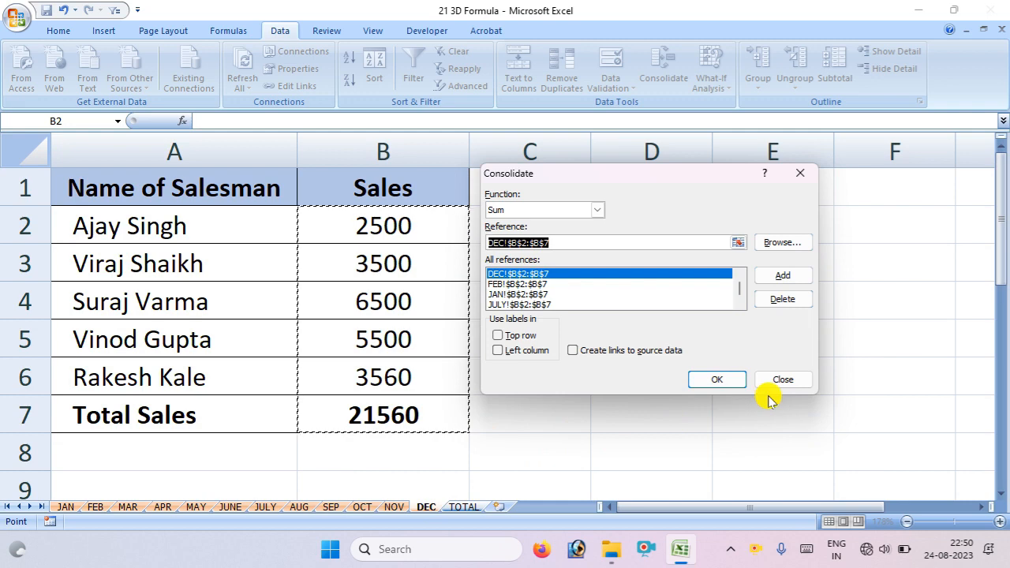
key("Return")
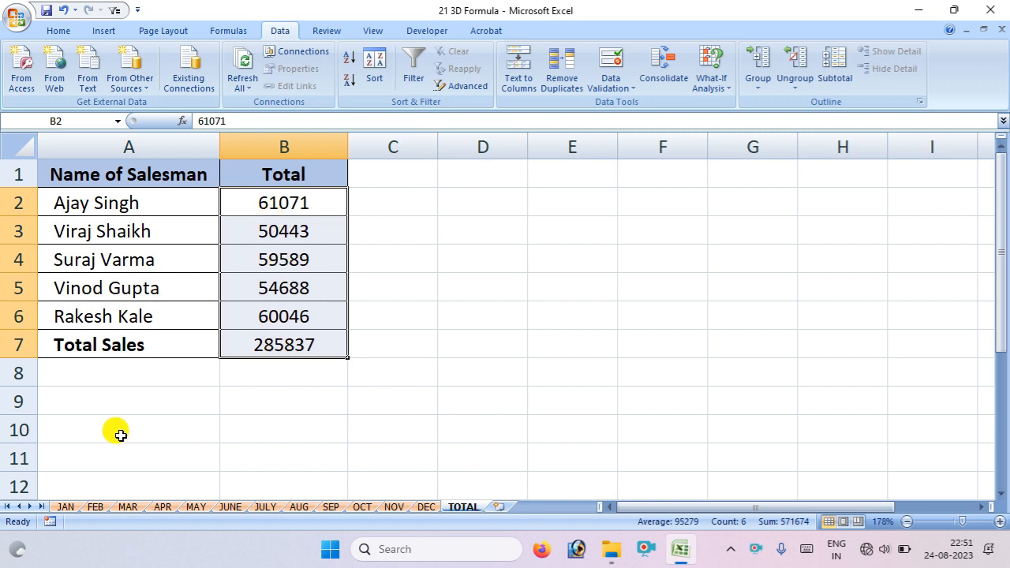
Step: Set the sales value in cell B2 of the JUNE sheet to 1560
left_click(231, 507)
double_click(368, 198)
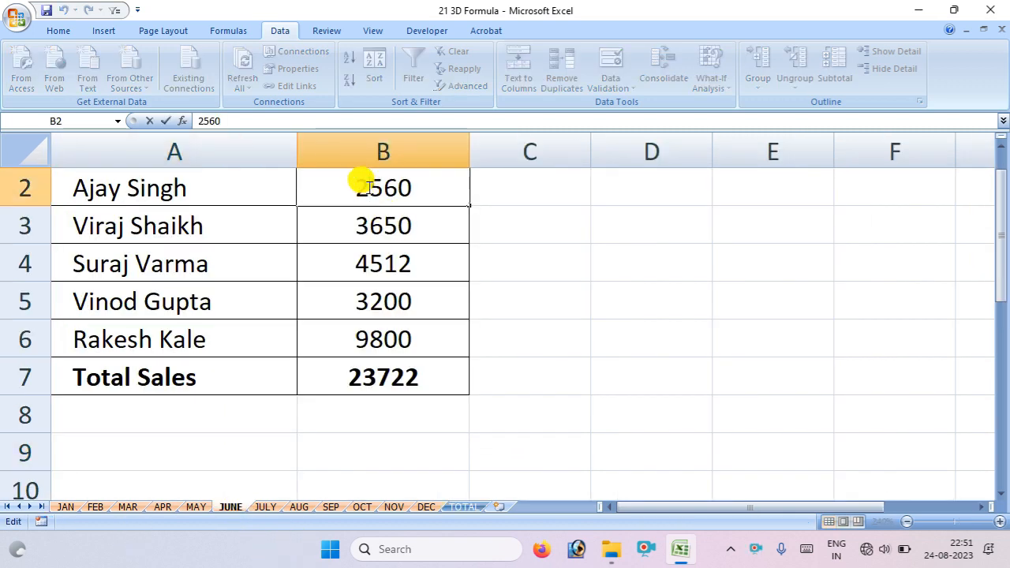
left_click_drag(366, 187, 359, 187)
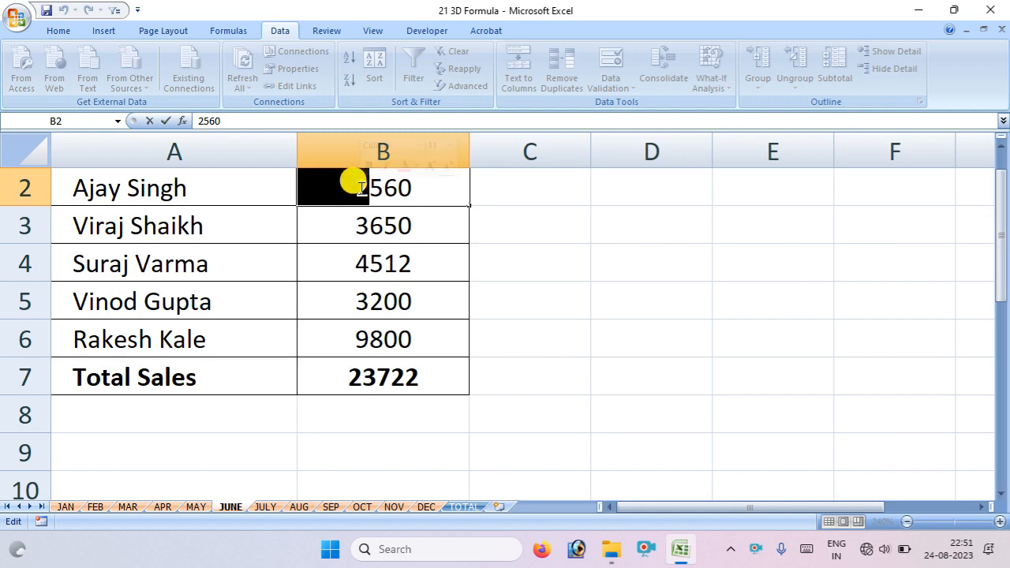
type("1")
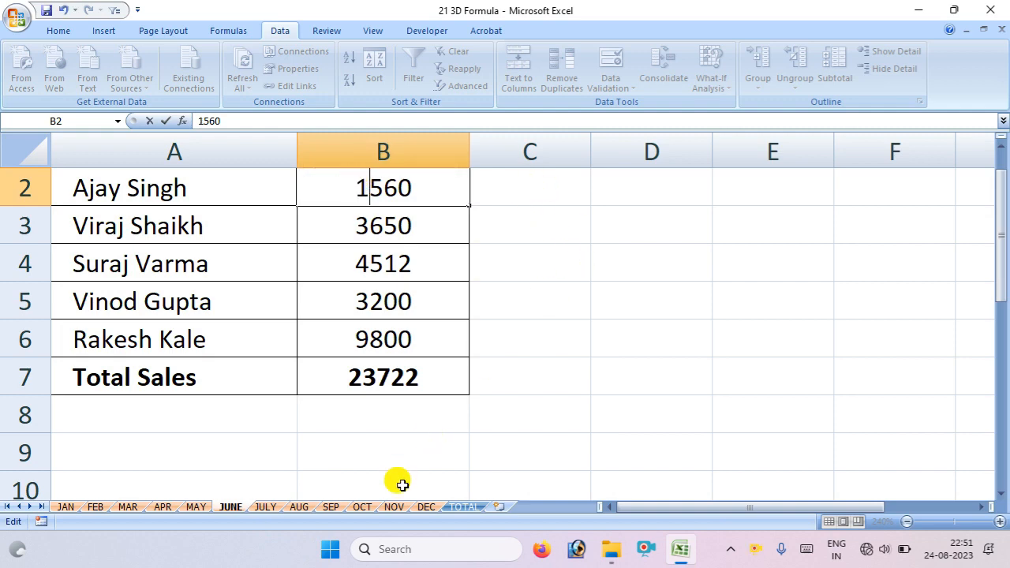
Step: Rerun the consolidation on the TOTAL sheet with the stored references to refresh the totals
left_click(463, 510)
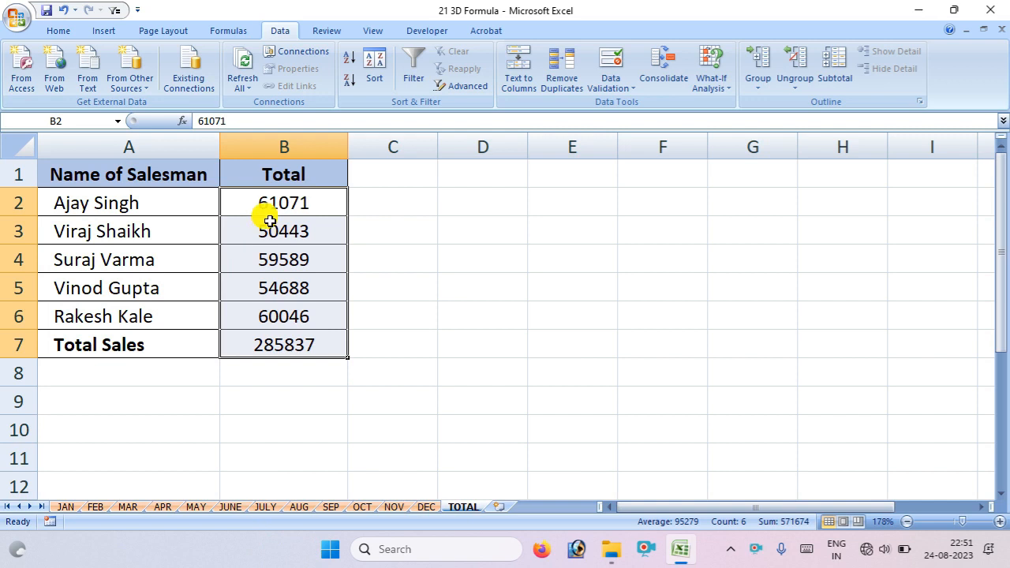
left_click(678, 75)
left_click(711, 372)
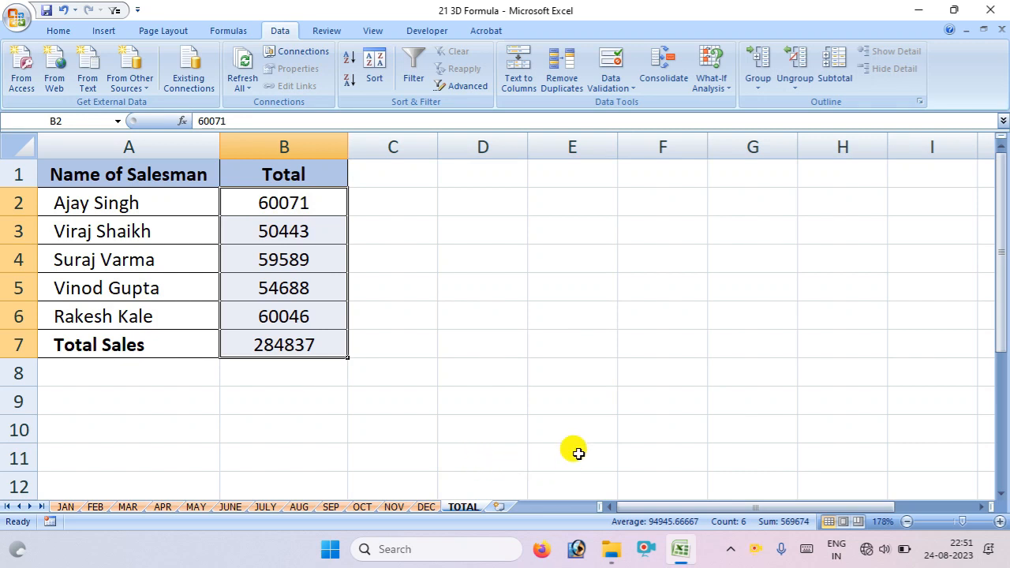
Step: Enter the 3D formula =SUM(JAN:DEC!B2) in cell C2 of the TOTAL sheet and fill it down to C7
left_click(388, 214)
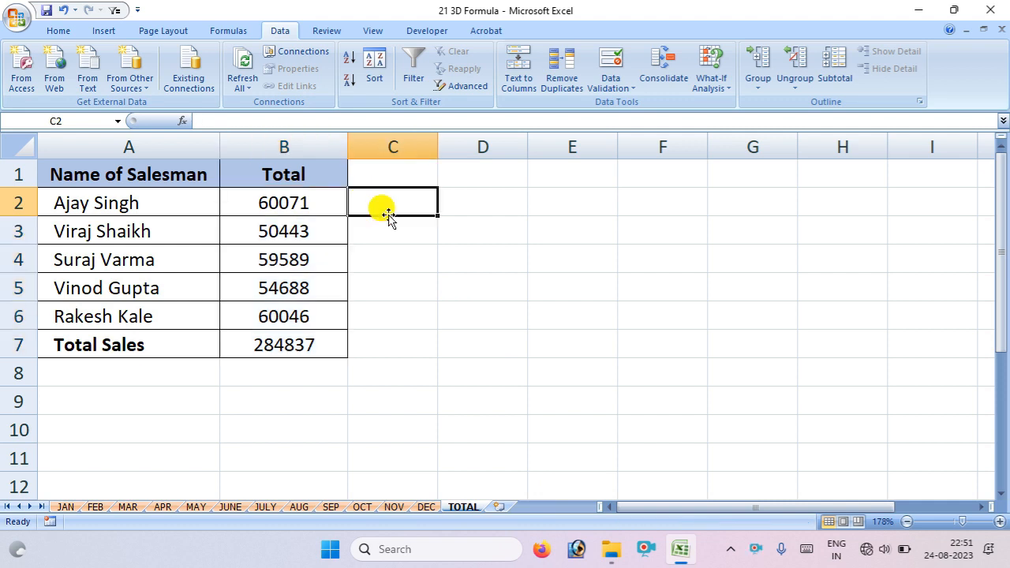
type("=")
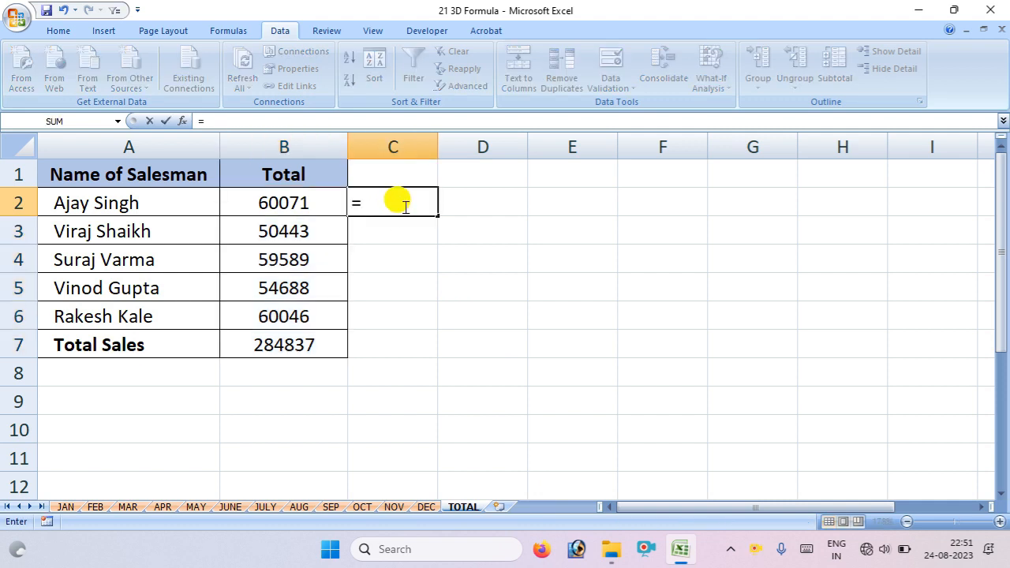
type("sum")
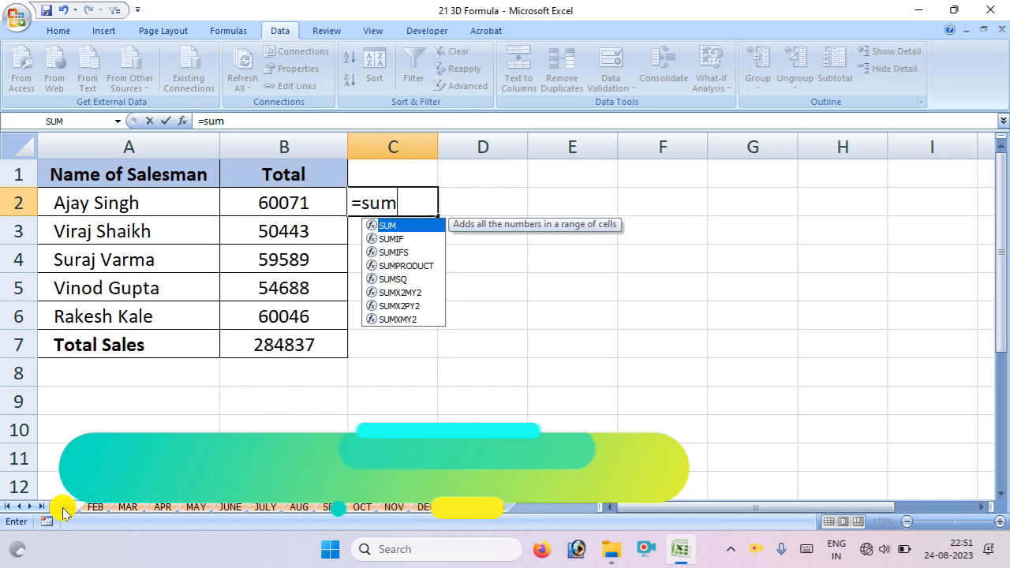
type("(")
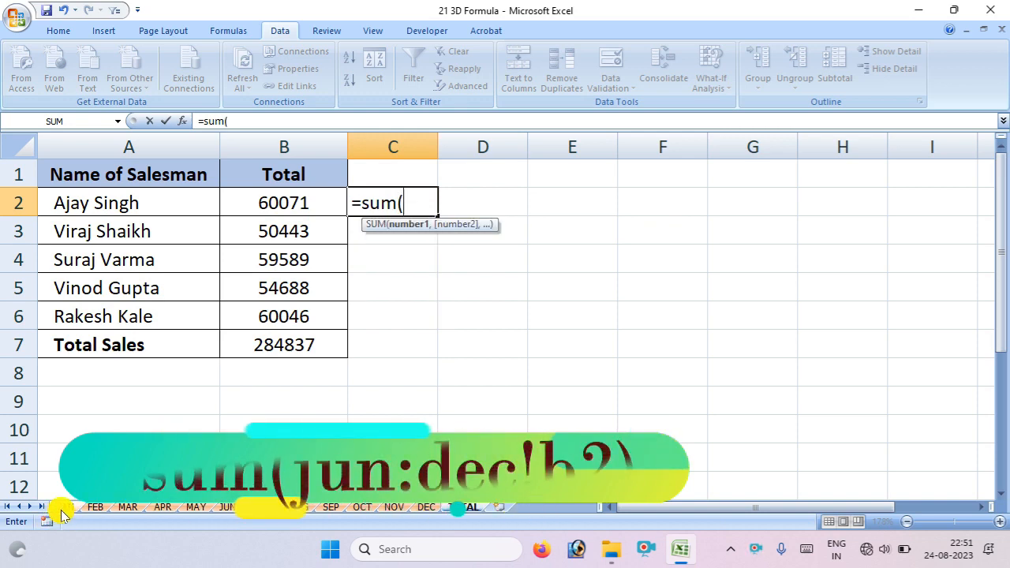
left_click(63, 509)
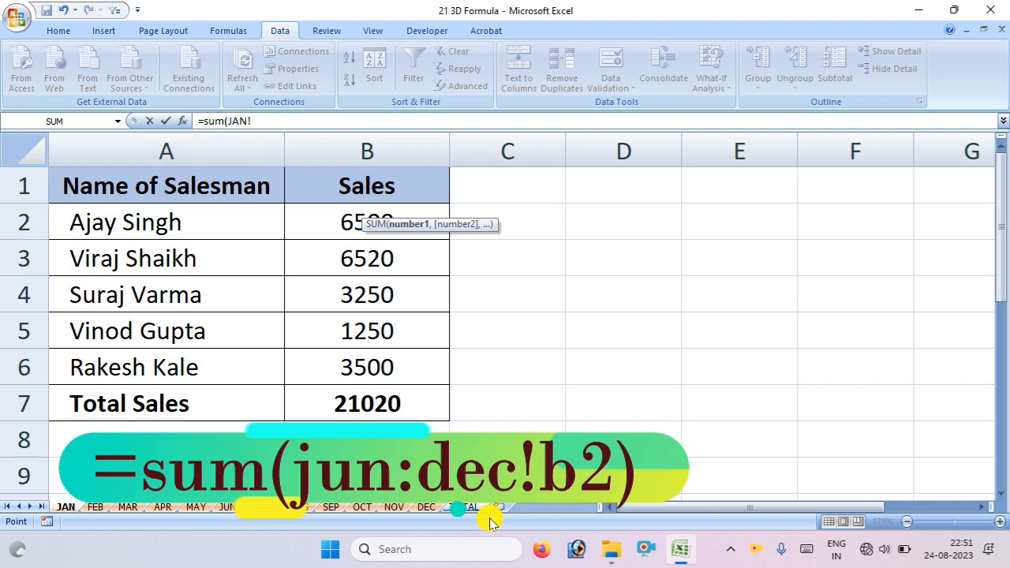
left_click(465, 509)
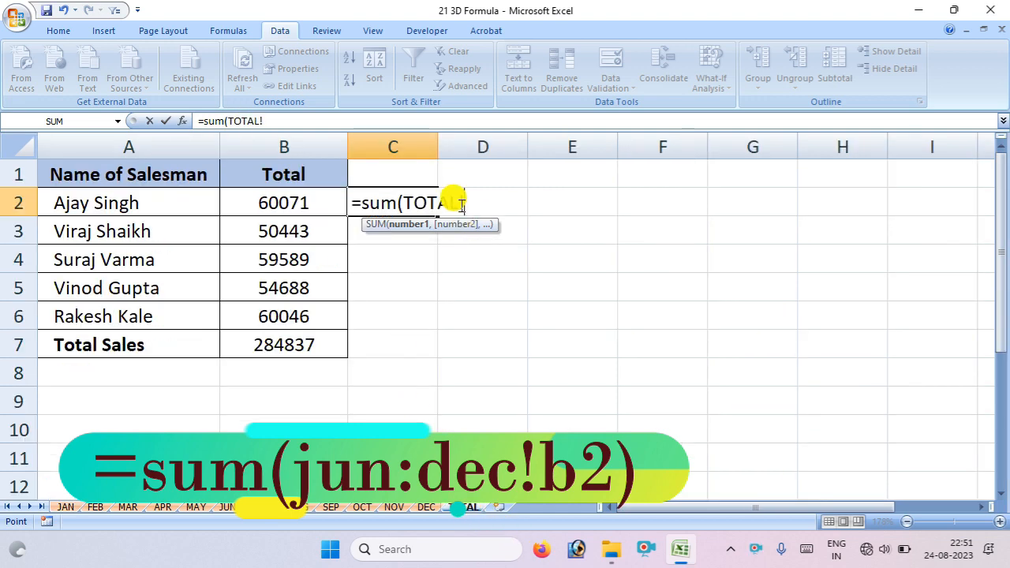
left_click_drag(464, 204, 412, 201)
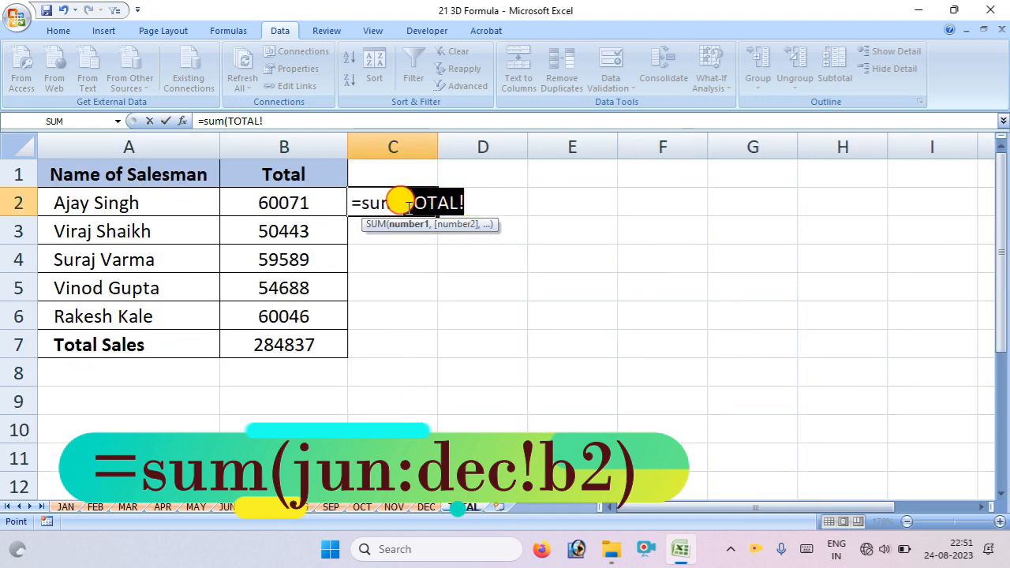
type("jan:")
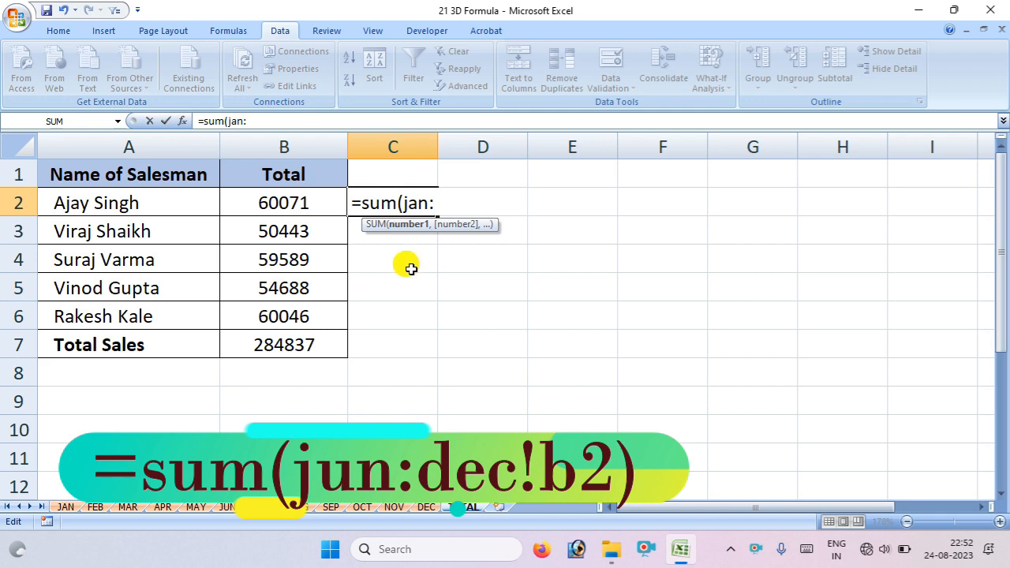
type("dec")
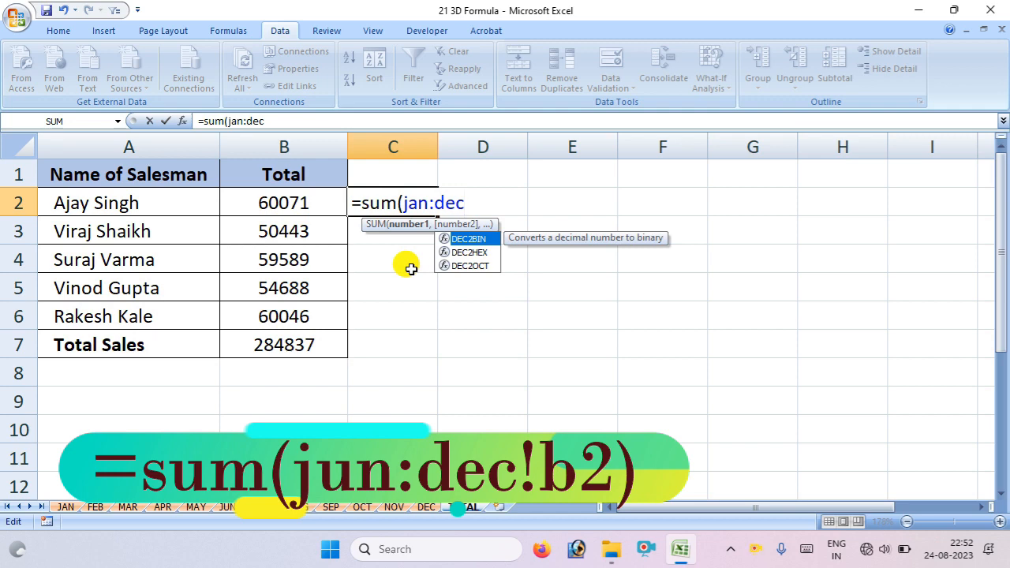
type("!b2")
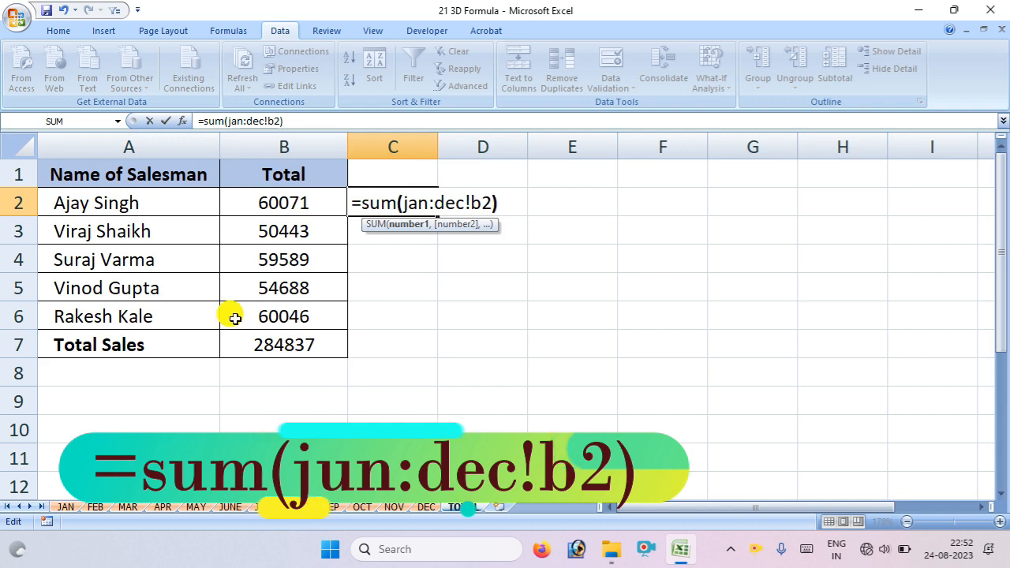
key("Return")
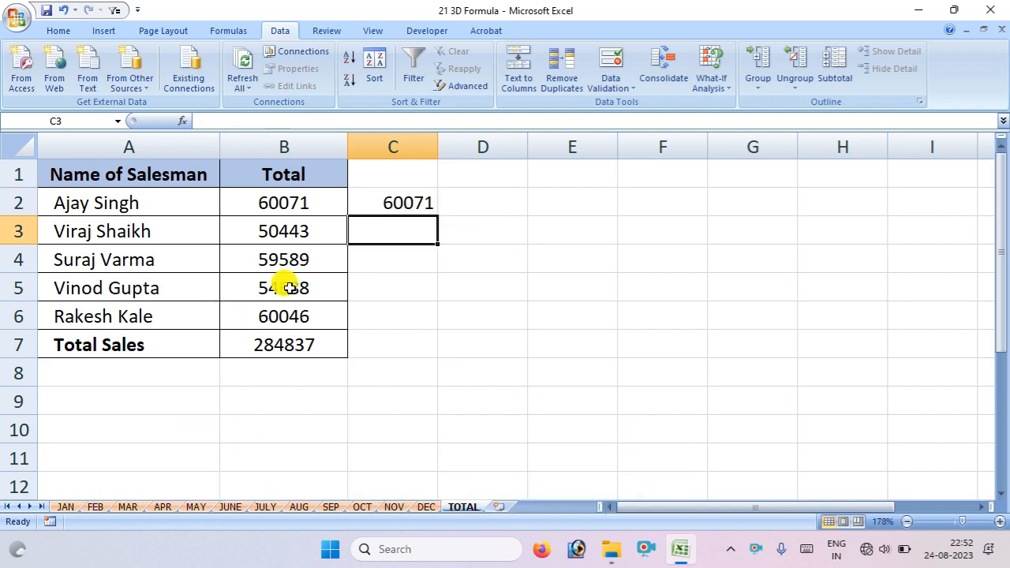
left_click(393, 205)
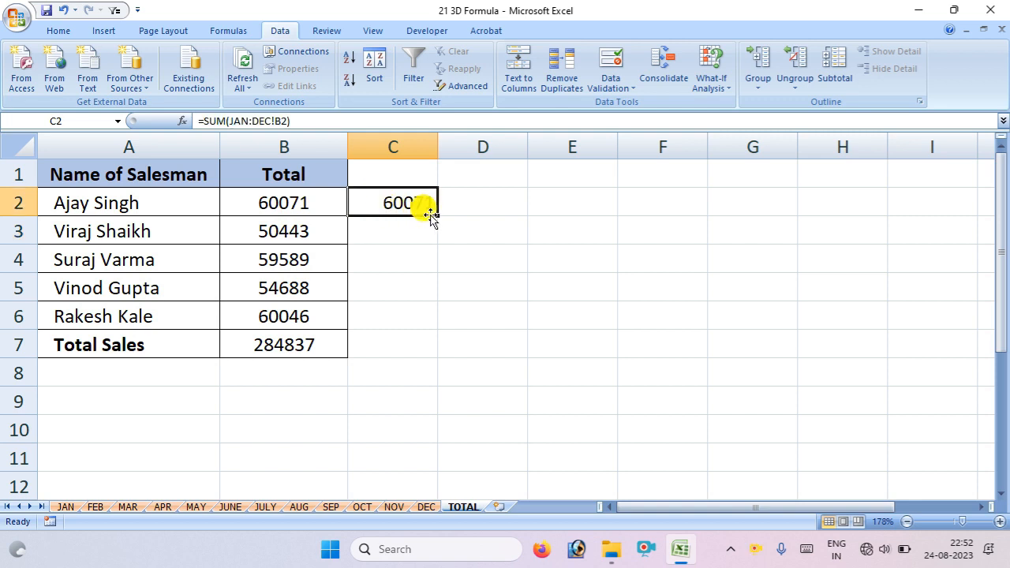
left_click_drag(438, 214, 427, 350)
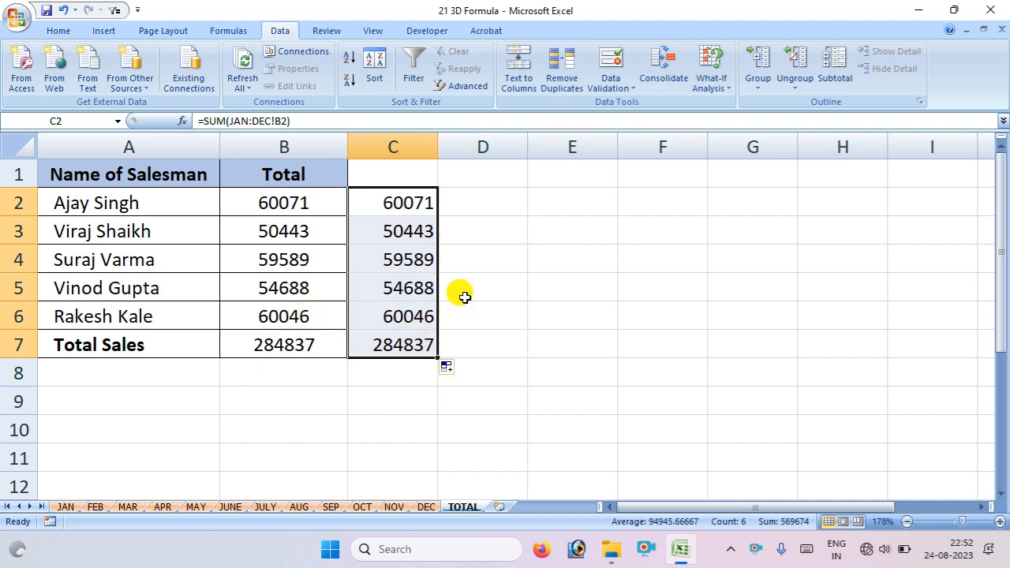
Step: Enter the 3D formula =MAX(JAN:DEC!B2) in cell D2 of the TOTAL sheet
double_click(511, 199)
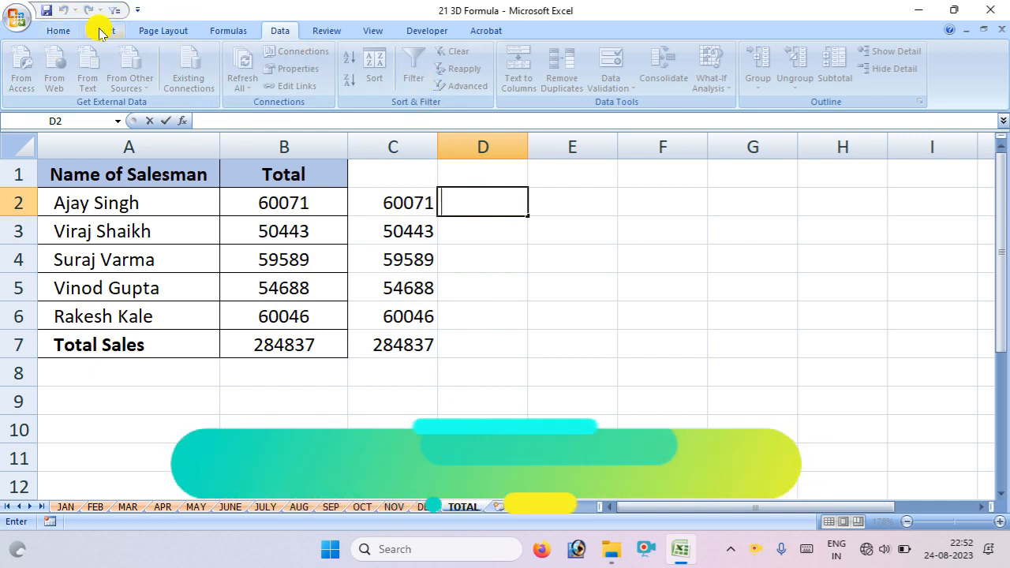
left_click(103, 30)
left_click(464, 194)
key("BackSpace")
key("BackSpace")
type("=")
type("mas")
key("BackSpace")
type("x")
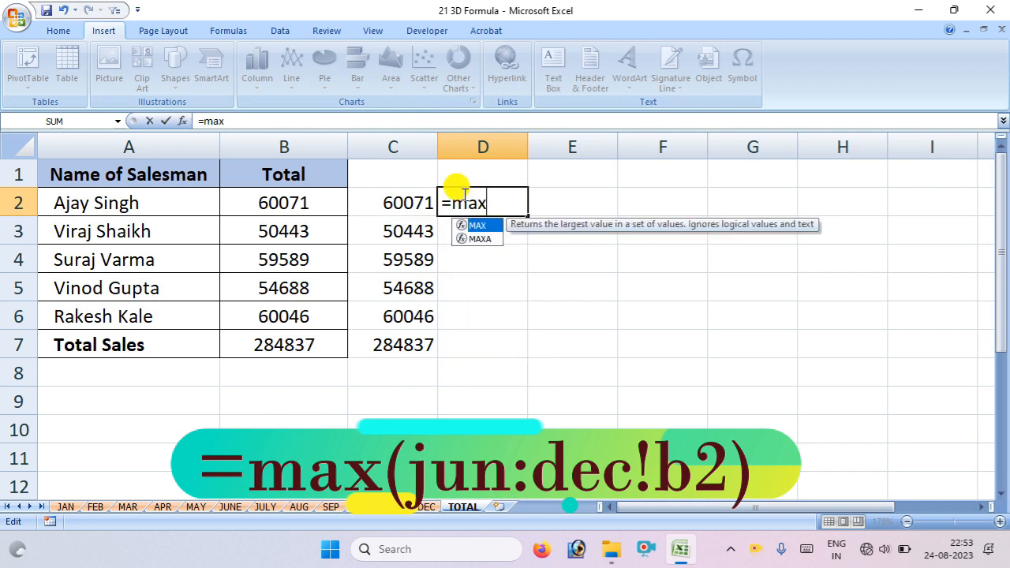
type("(")
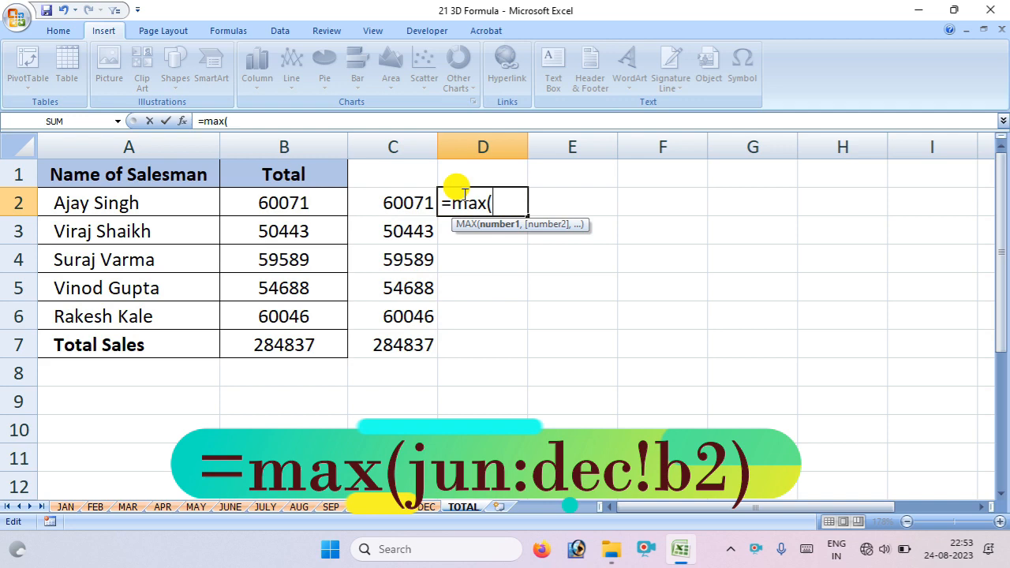
type("jan:de")
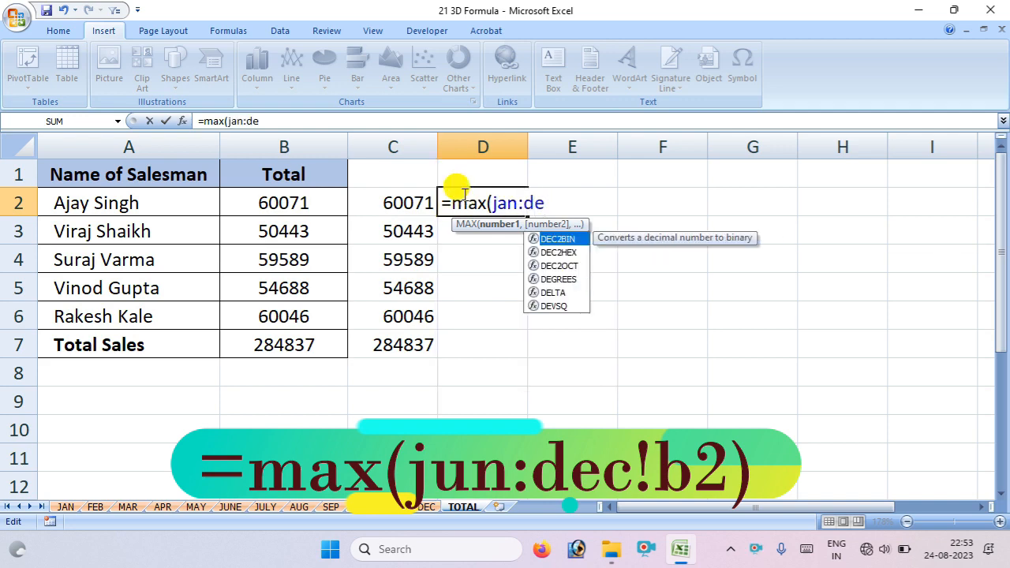
key("BackSpace")
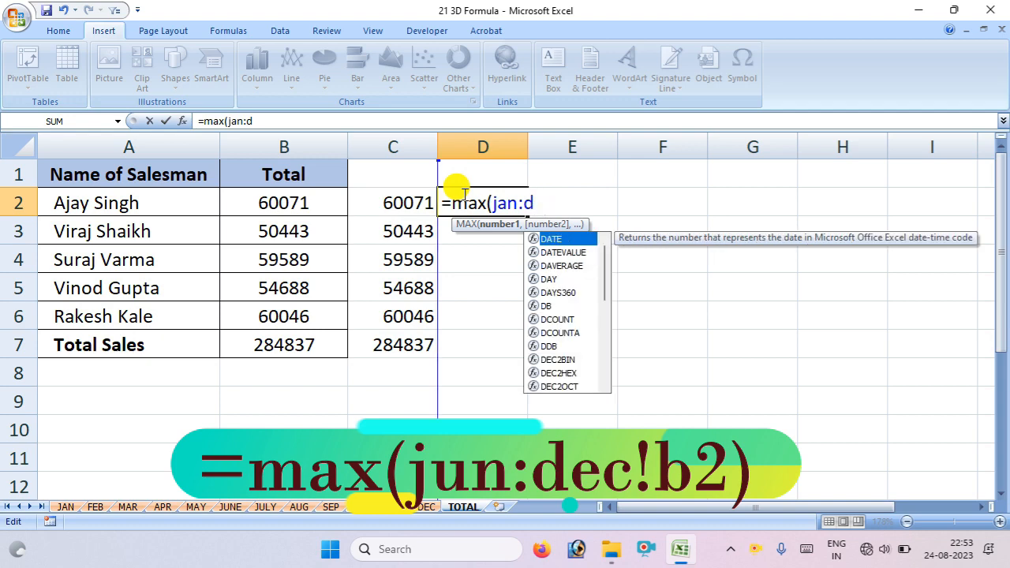
type("ec")
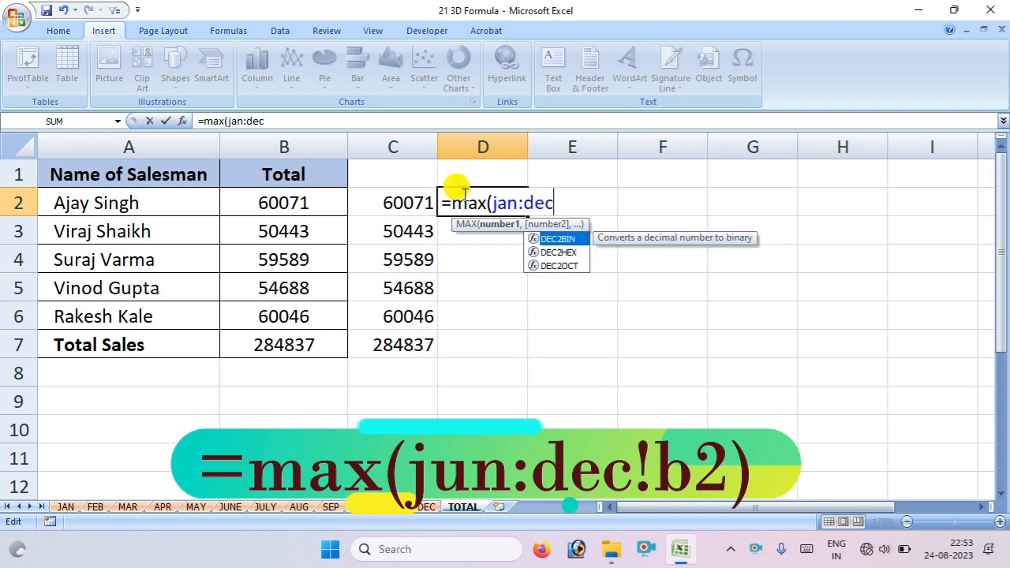
type("!")
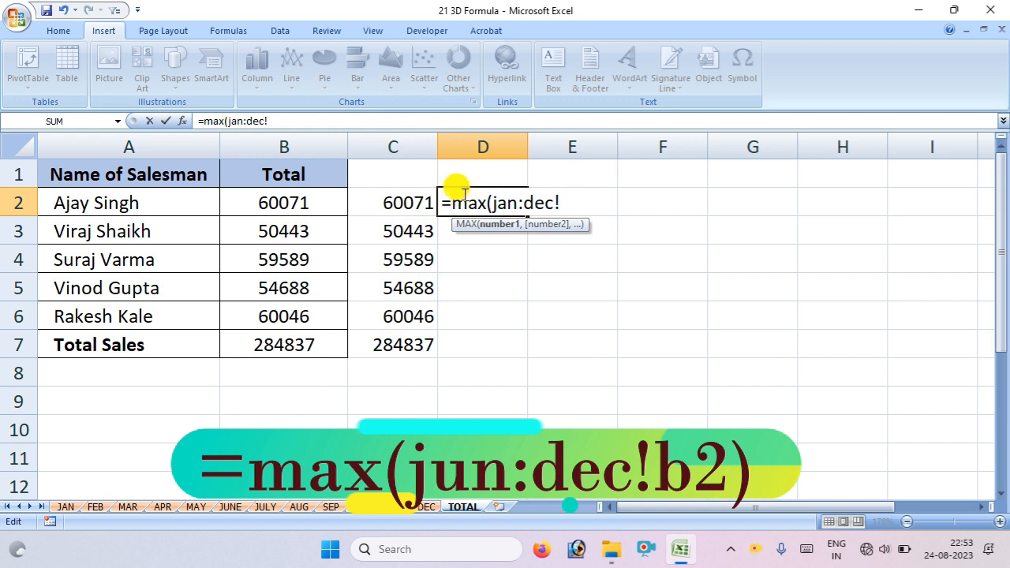
type("b2)")
key("Return")
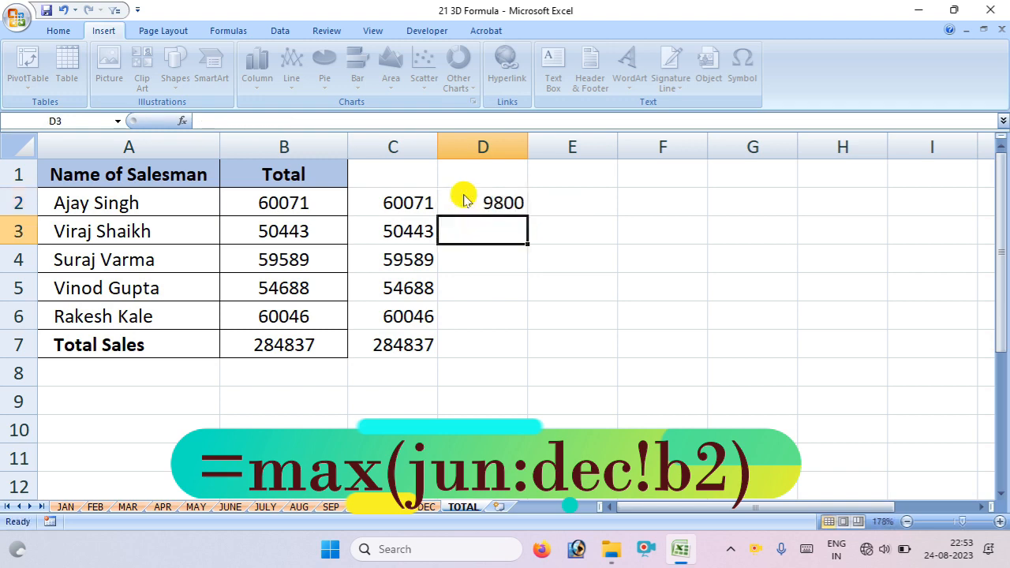
left_click(473, 202)
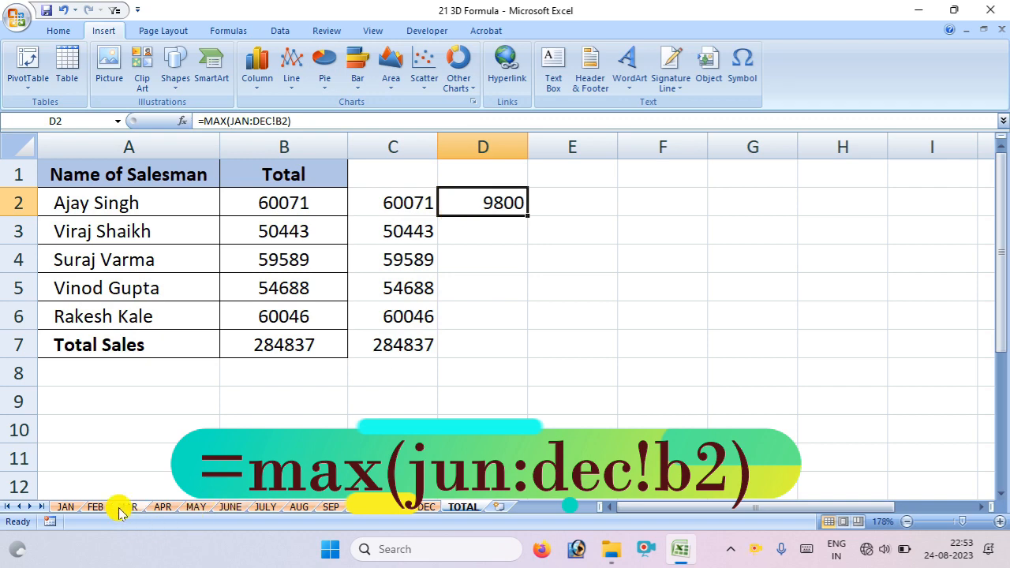
Step: Rename the JAN sheet as JAN 2023
left_click(62, 508)
right_click(57, 509)
left_click(57, 509)
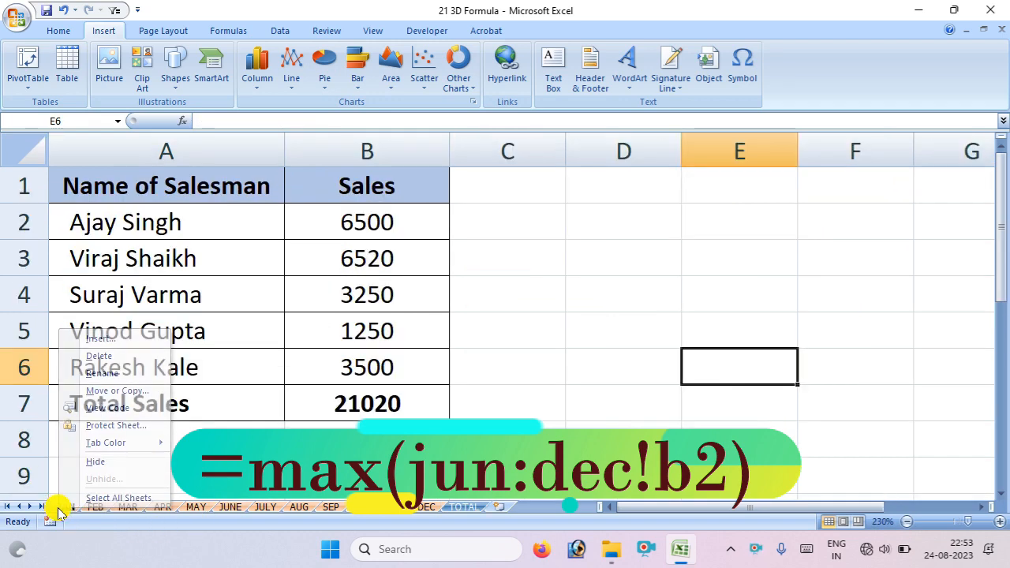
right_click(65, 510)
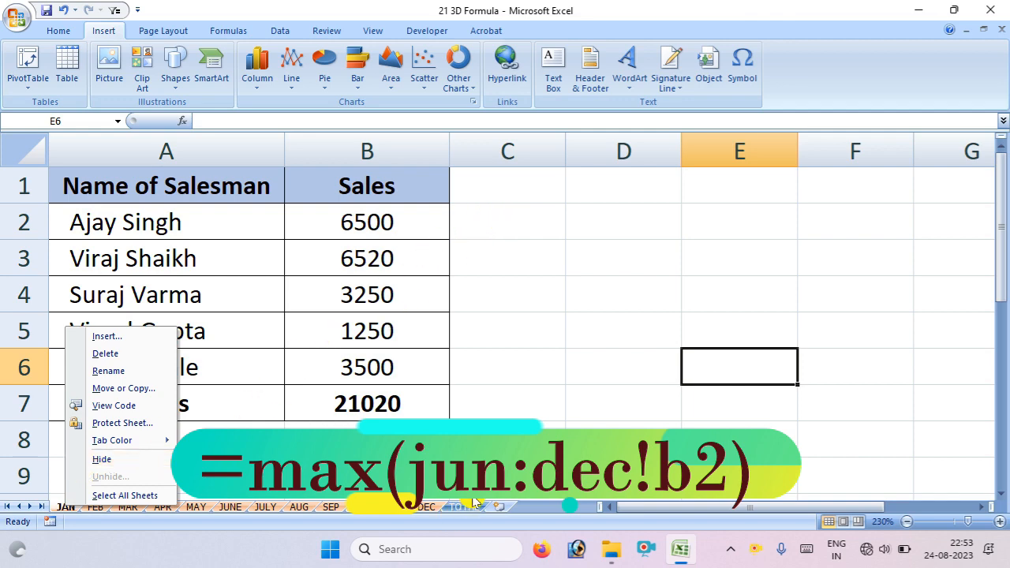
left_click(117, 373)
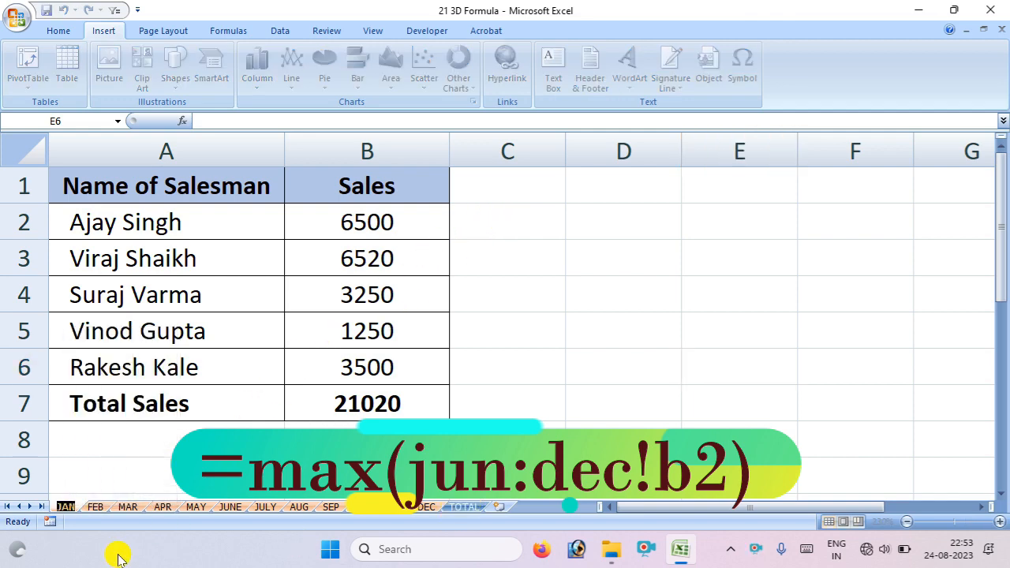
left_click(79, 508)
double_click(71, 510)
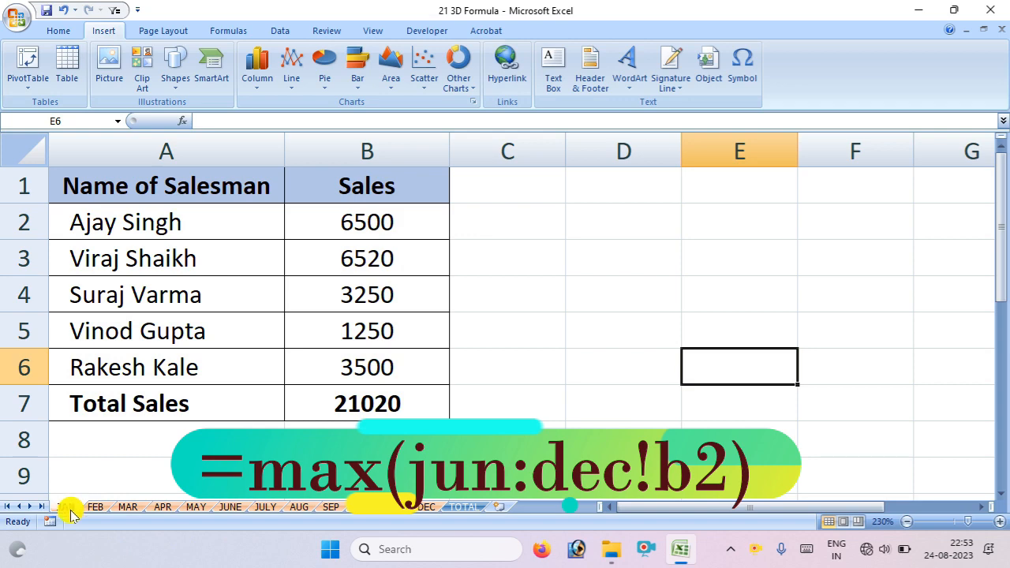
right_click(69, 509)
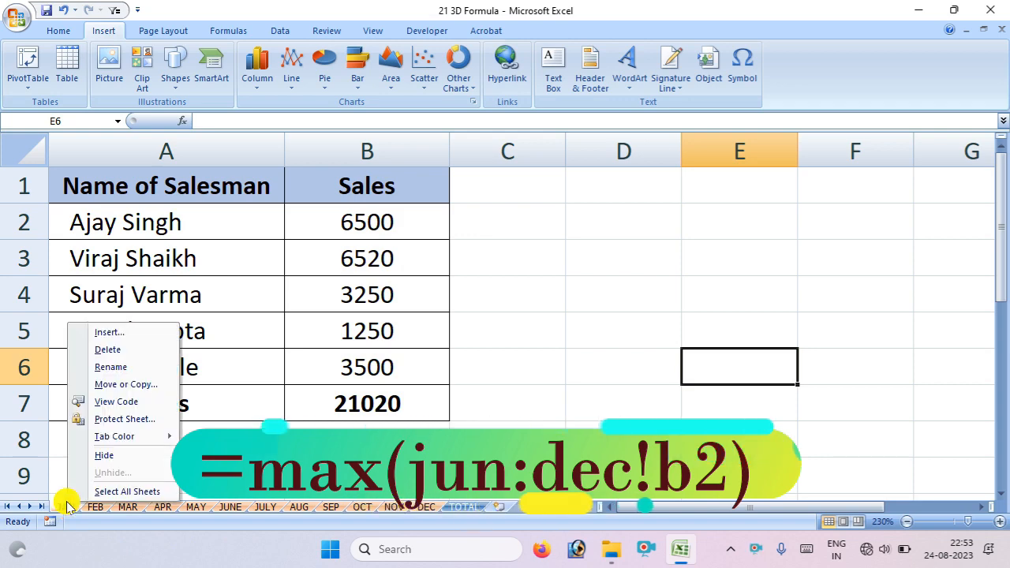
left_click(124, 367)
type("2023")
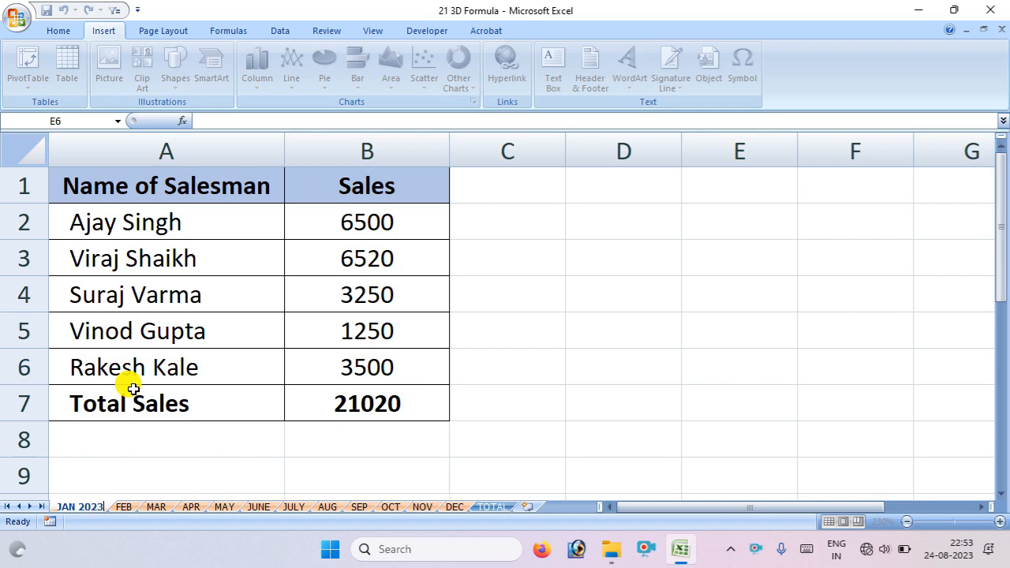
Step: Rename the DEC sheet as DEC 2023
left_click(452, 507)
right_click(454, 507)
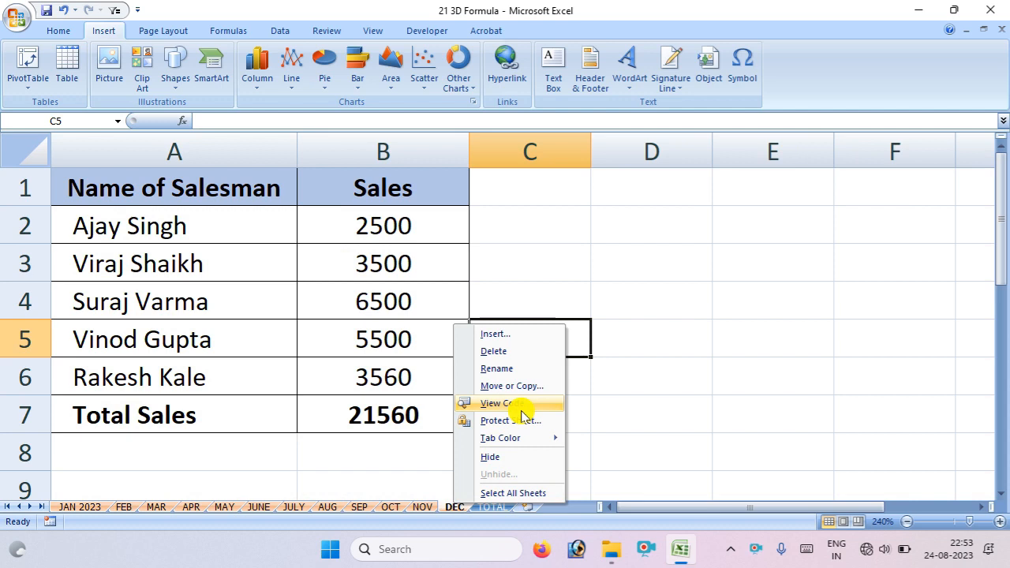
left_click(518, 368)
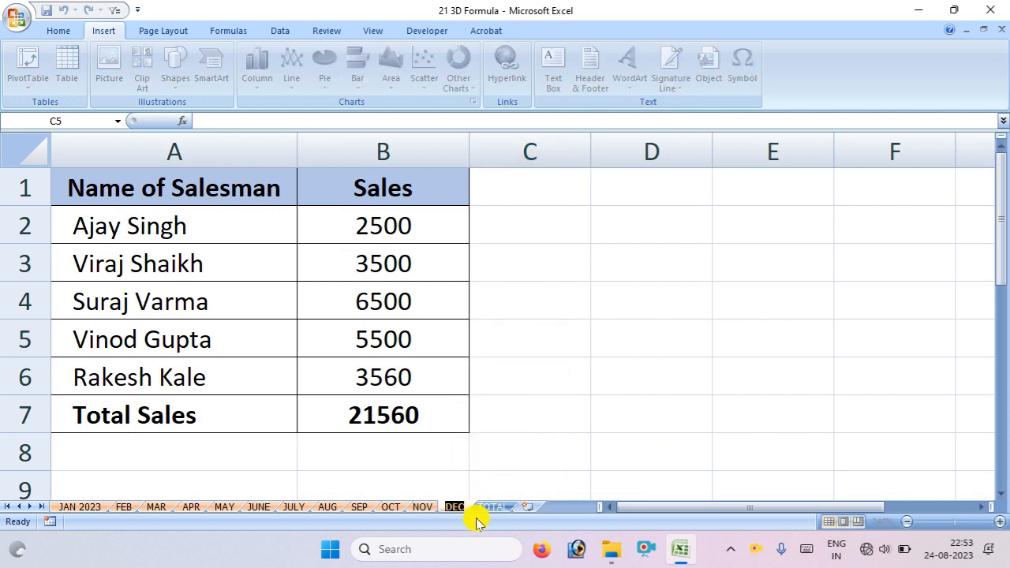
key("End")
type("2023")
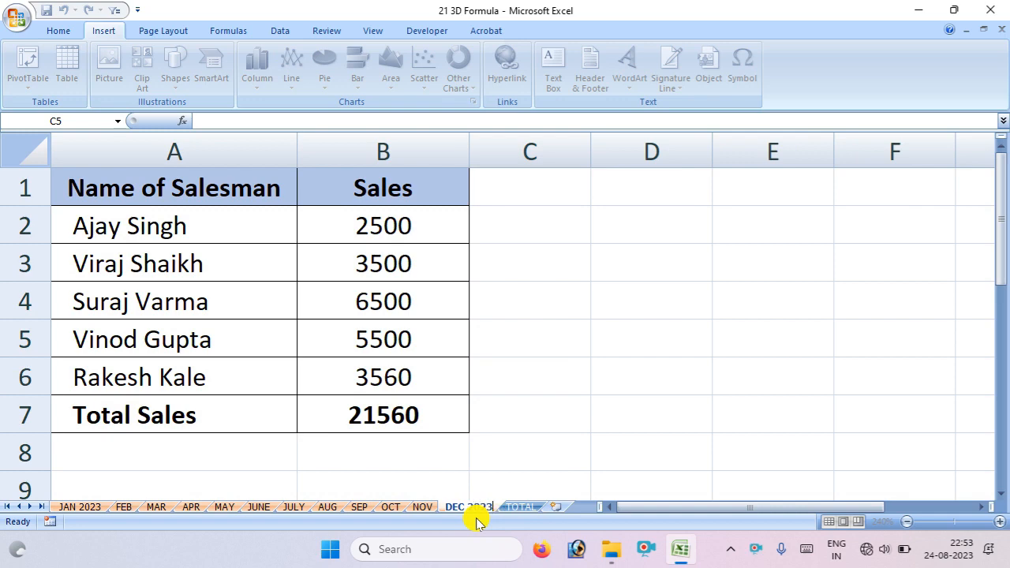
Step: Fill the MAX formula in cell D2 of the TOTAL sheet down to D7
left_click(526, 509)
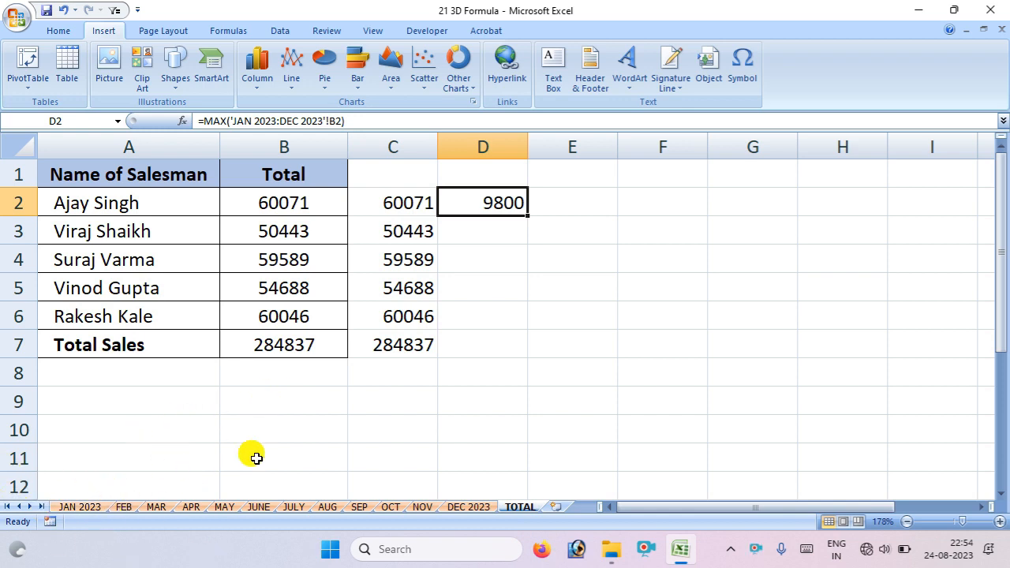
left_click_drag(528, 218, 518, 356)
Step: Enter the 3D formula =sum('jan 2023:dec 2023'!b2) in cell E2 of the TOTAL sheet
left_click(556, 211)
double_click(557, 212)
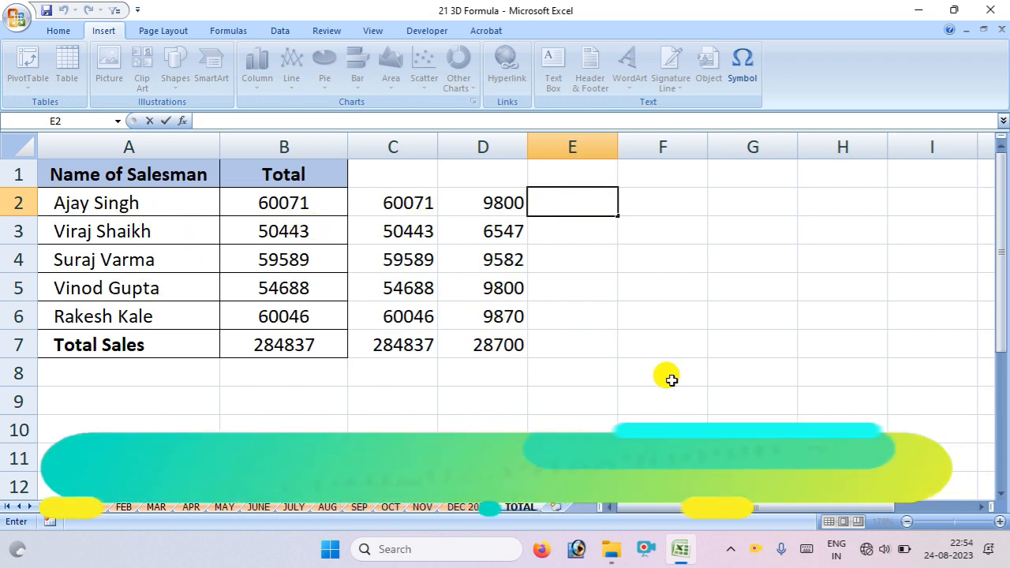
type("=s")
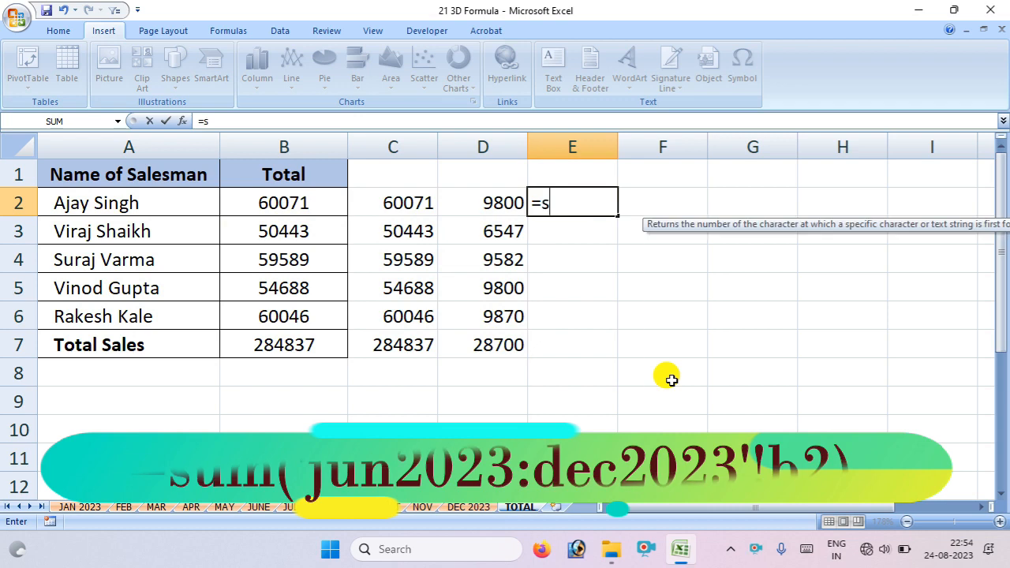
type("um")
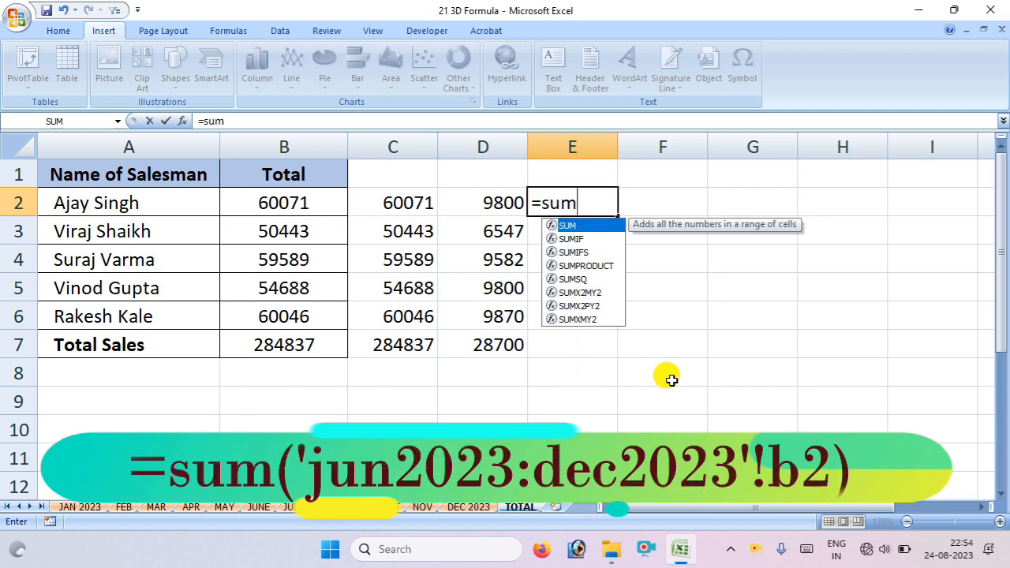
type("(")
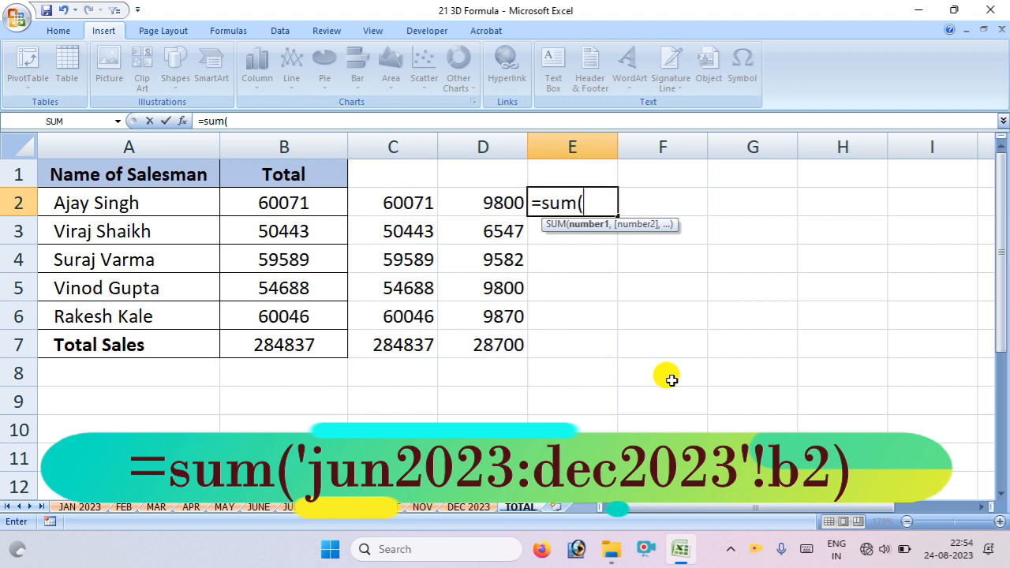
type("'jan")
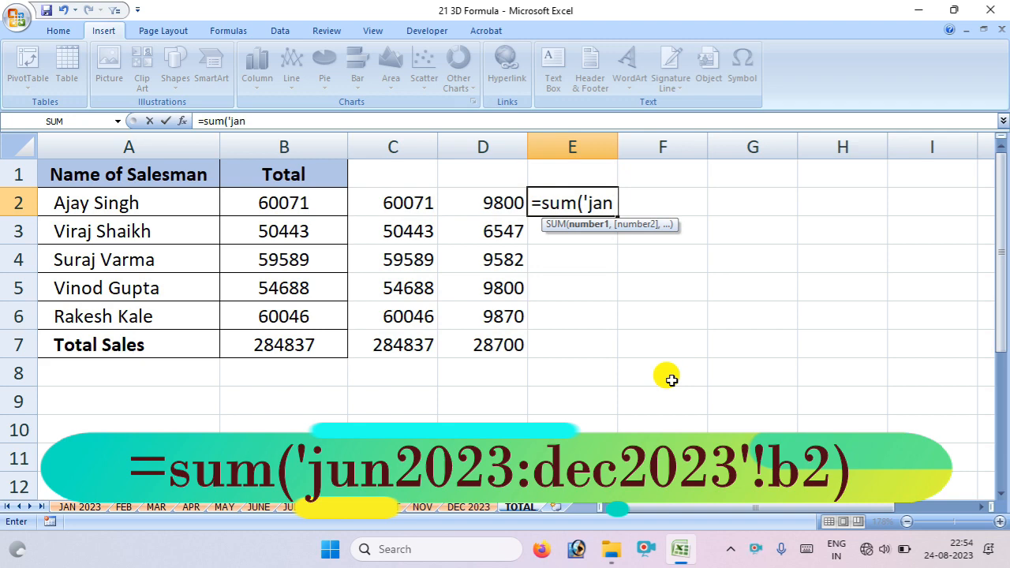
type("2023")
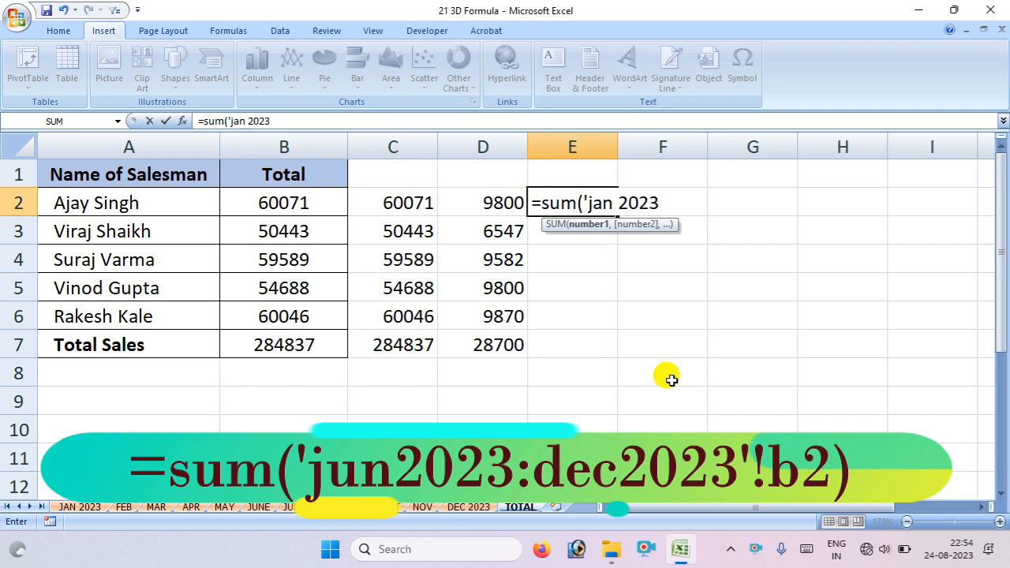
type(":dec")
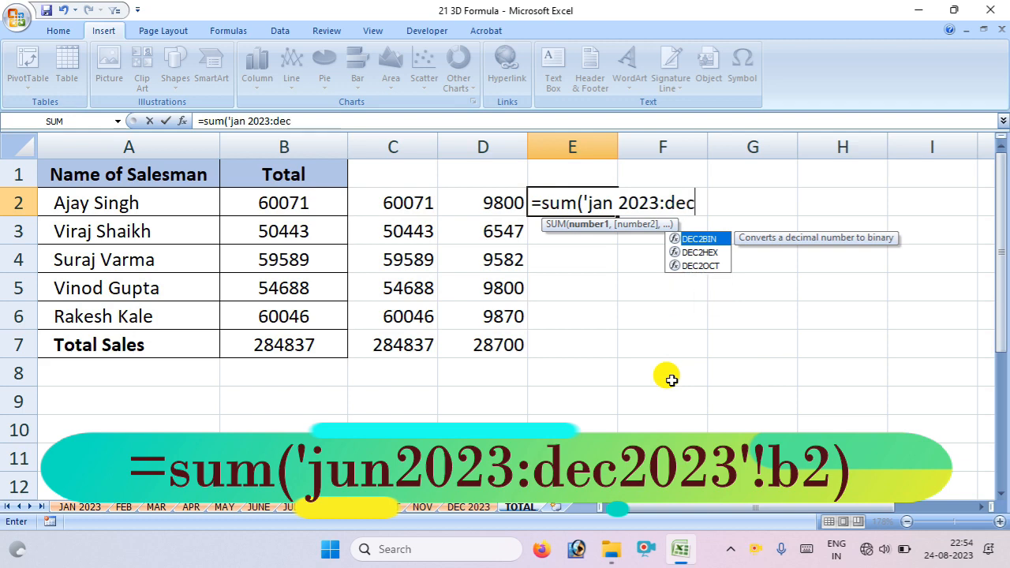
type(" 2023'!")
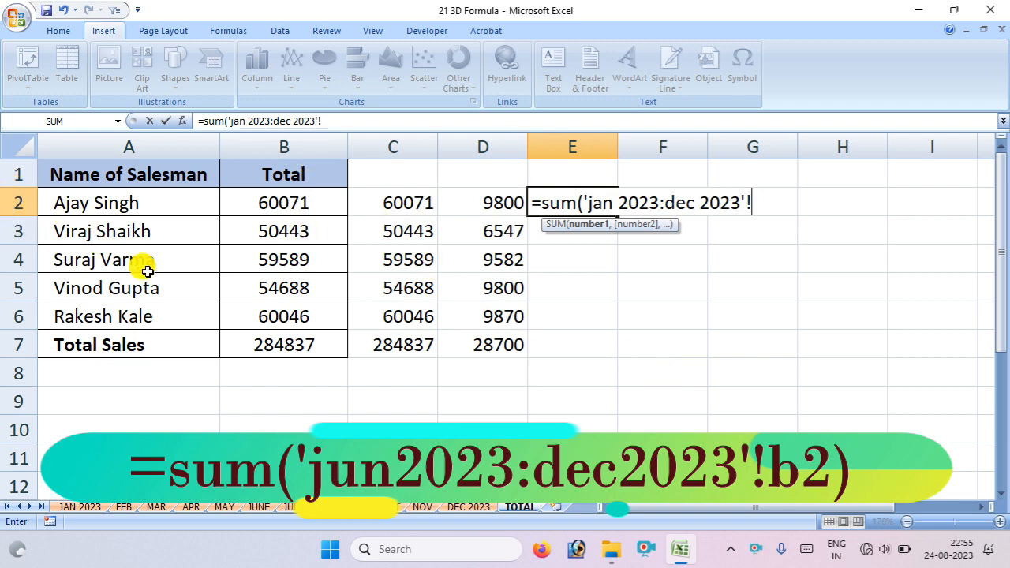
type("b2)")
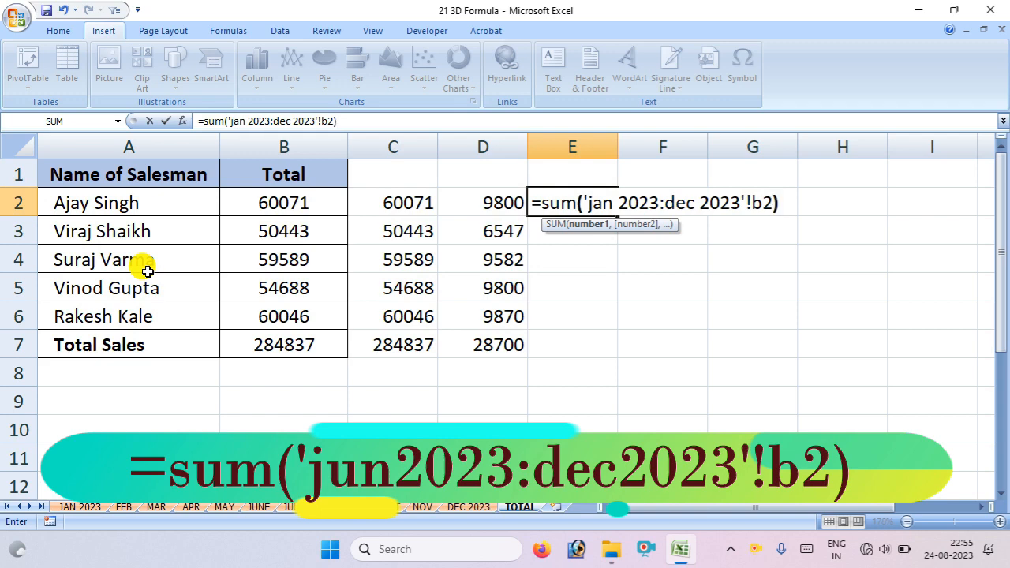
key("Return")
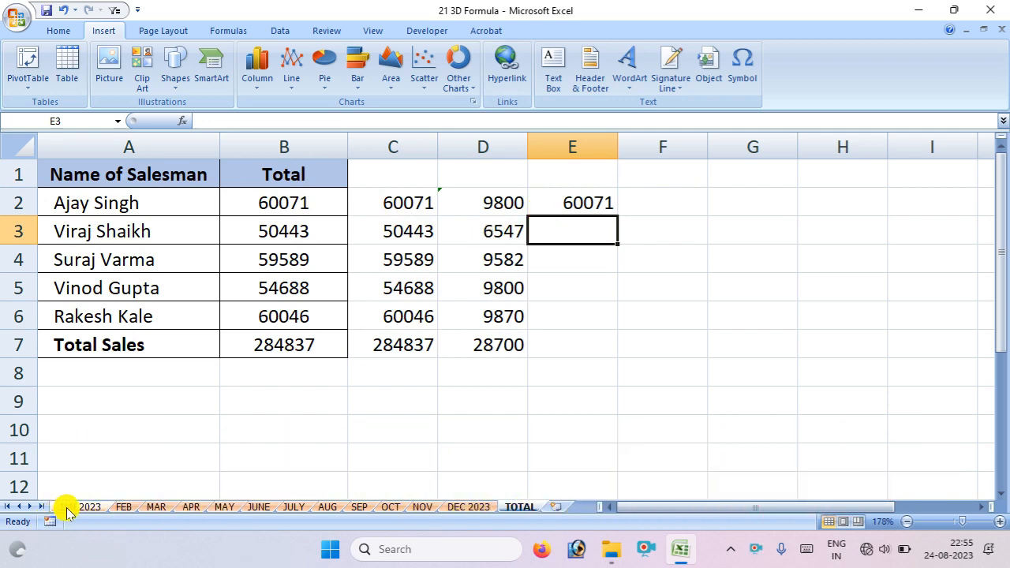
Step: Fill the SUM formula in cell E2 of the TOTAL sheet down to E7
left_click(601, 205)
left_click_drag(619, 217, 619, 353)
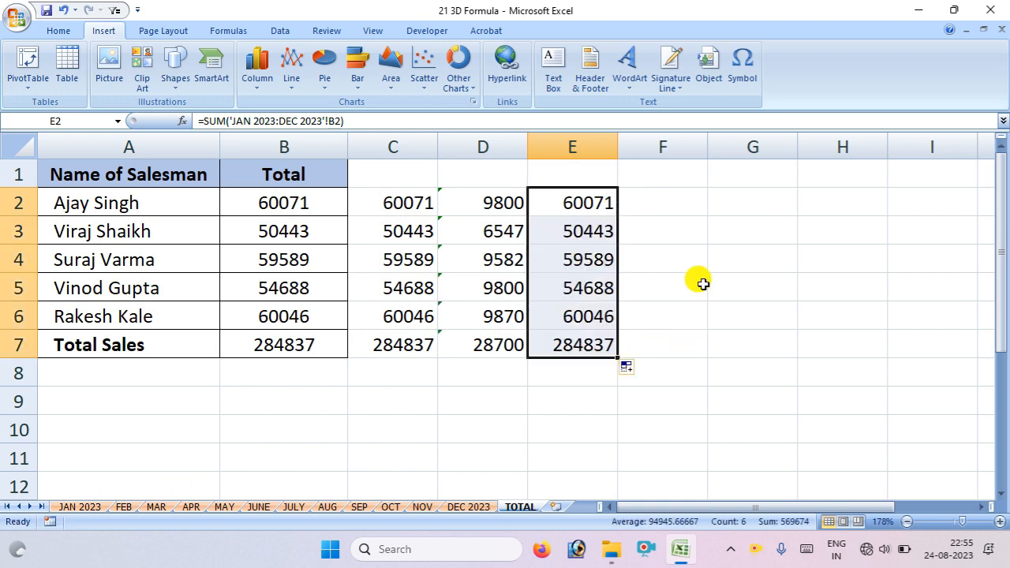